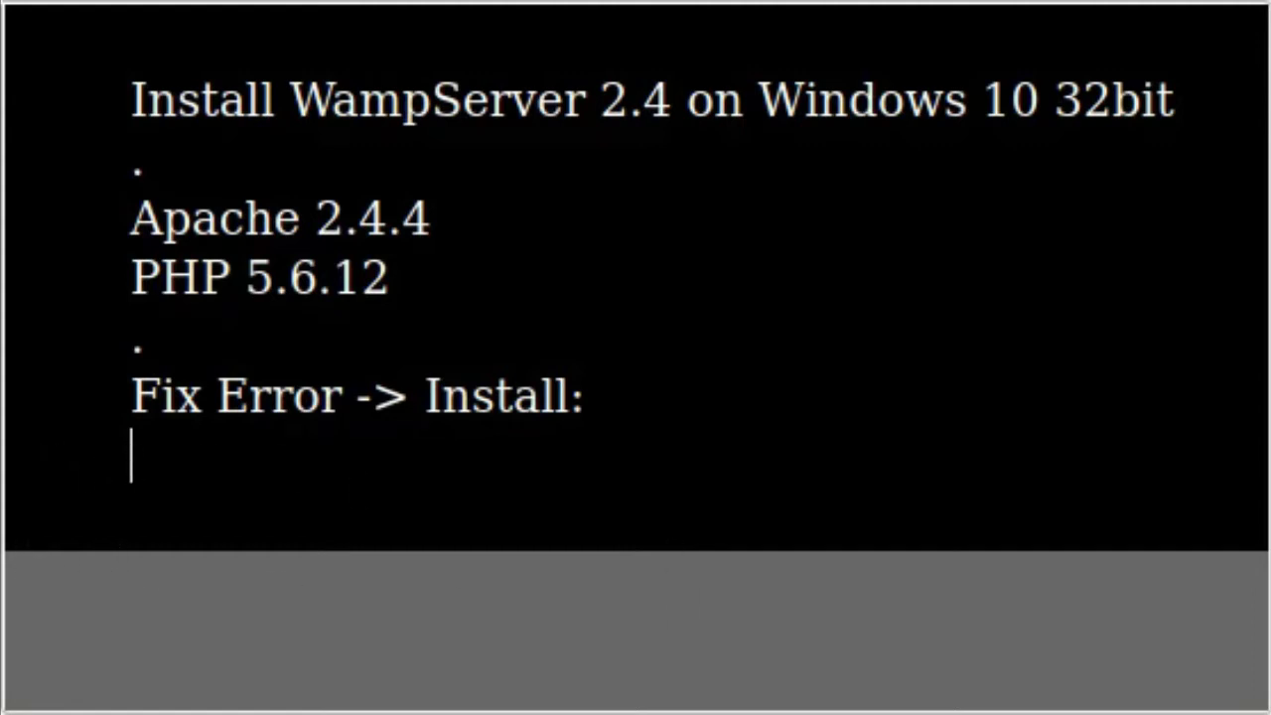
Step: Paste "Visual C++ Redistribuable Packages" under "Fix Error -> Install:" and paste another line of text below it
right_click(182, 457)
click(271, 586)
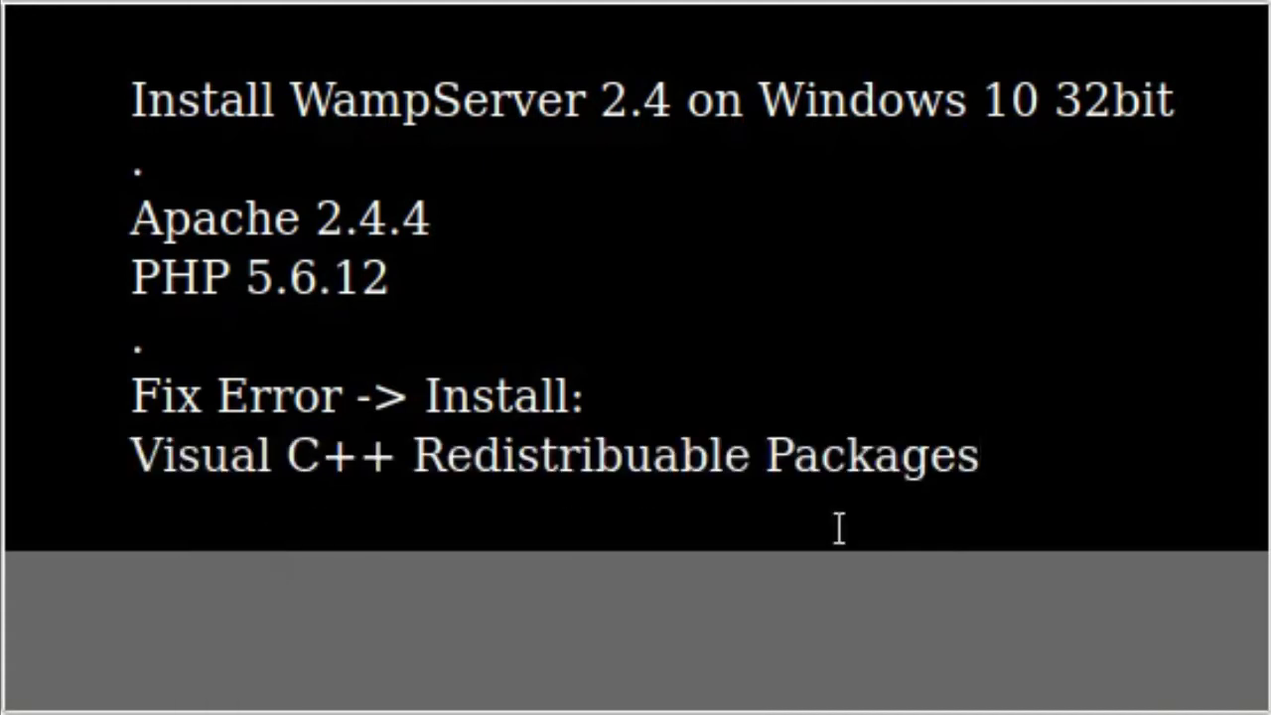
key(Return)
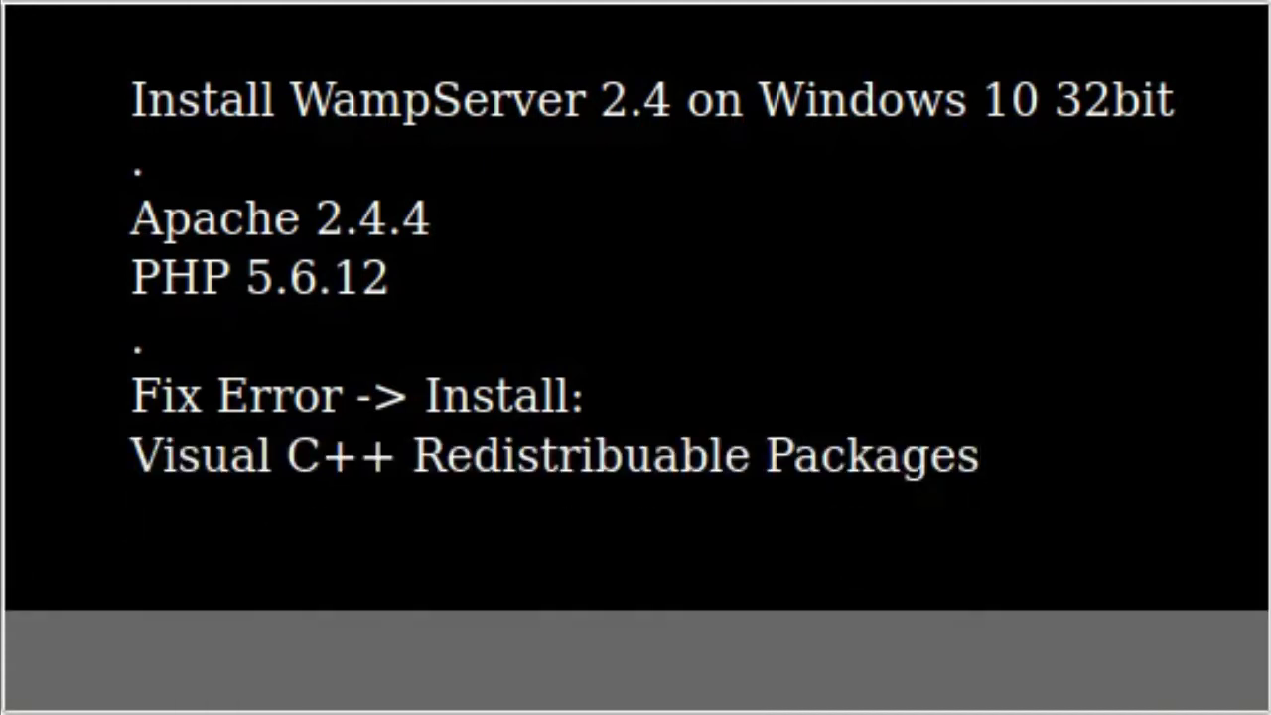
right_click(196, 490)
click(232, 619)
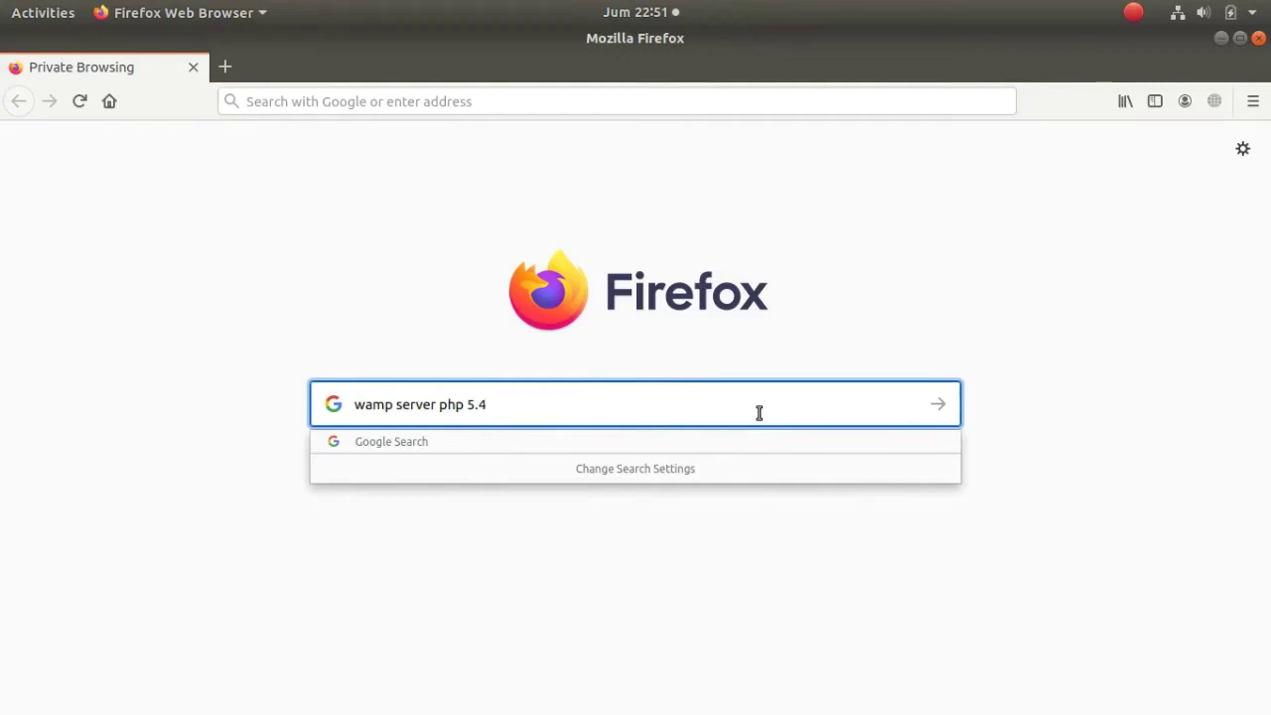
Step: Search for "wamp server php 5.4 archief" and open the SourceForge result for Wampserver 2.4
text(rchief)
key(Return)
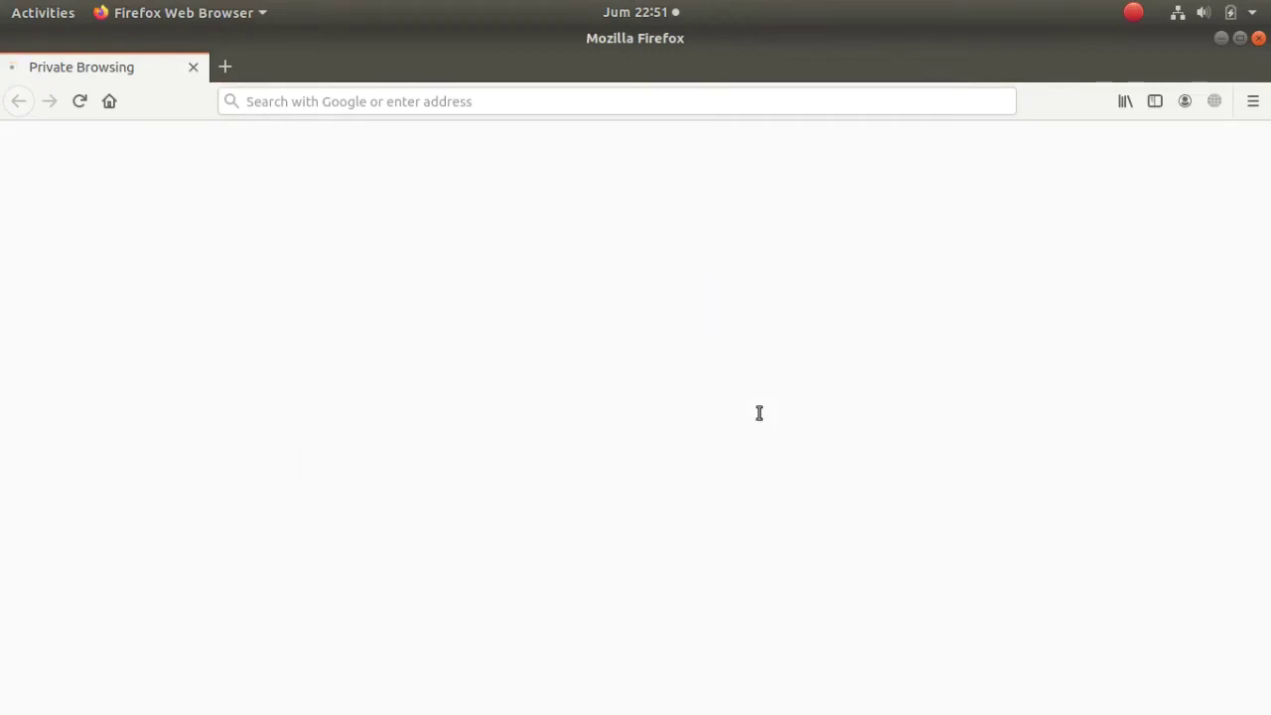
scroll(758, 412, down, 7)
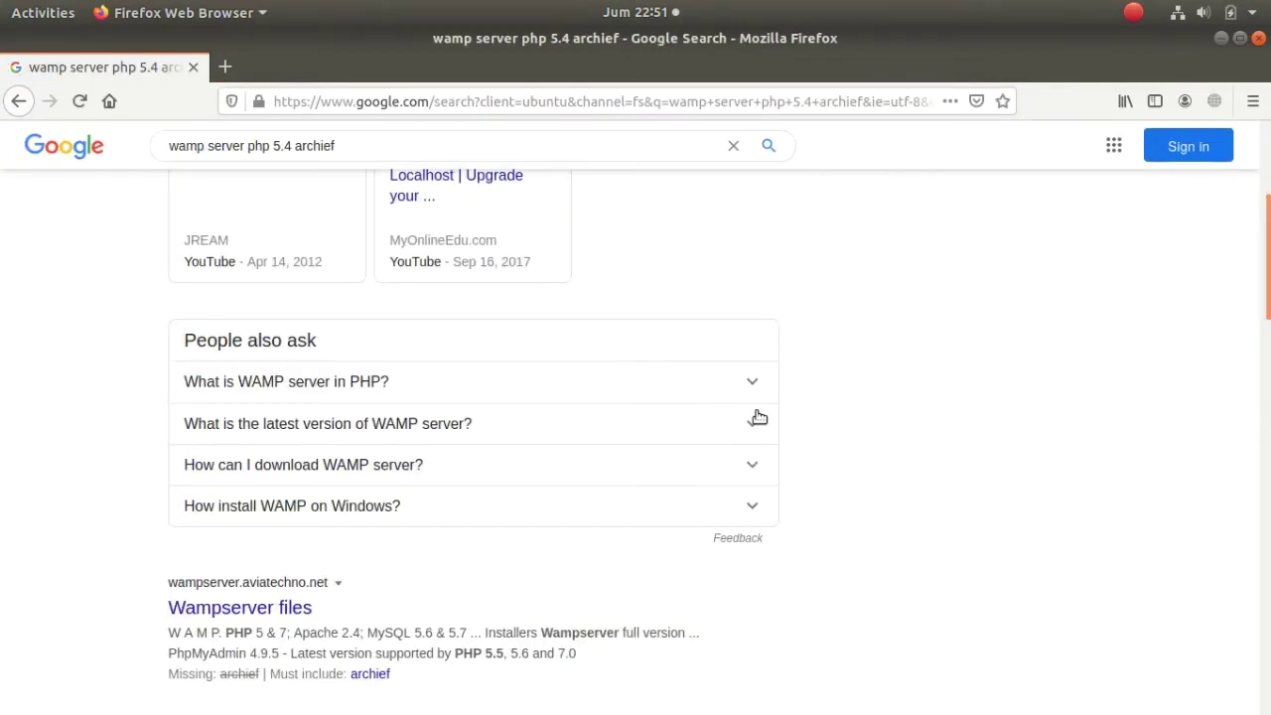
scroll(757, 417, down, 10)
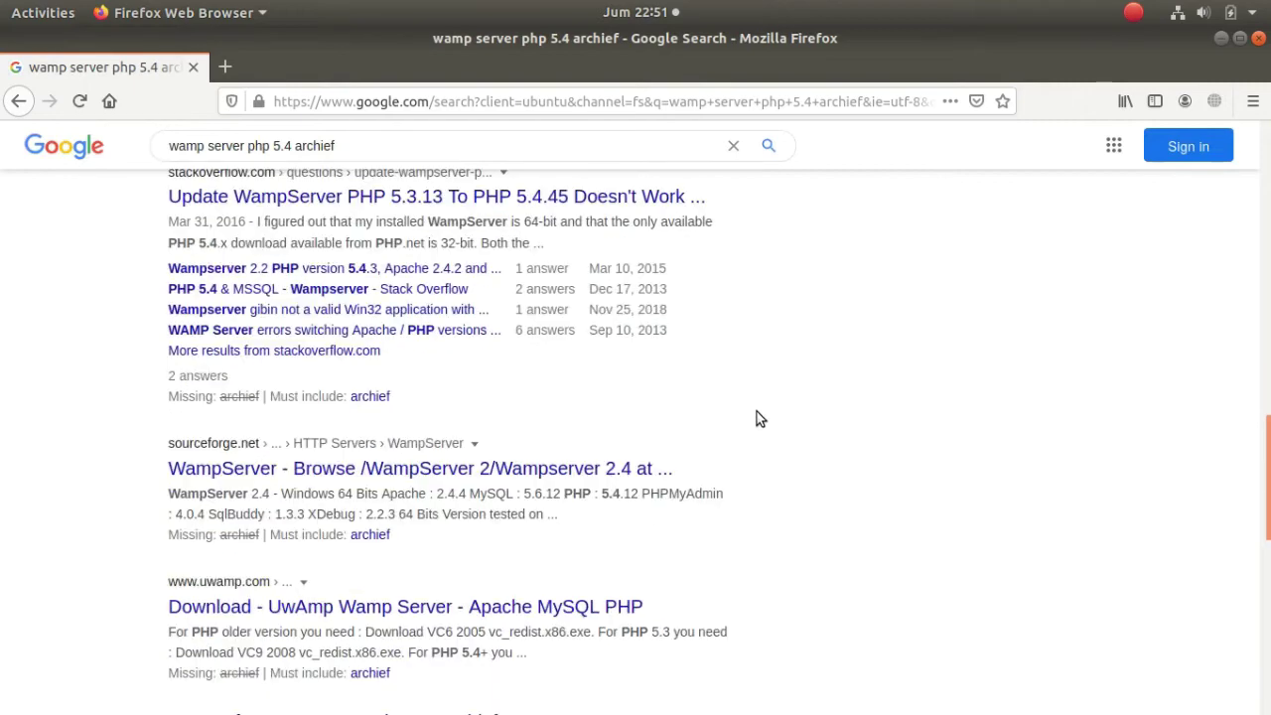
scroll(757, 417, down, 10)
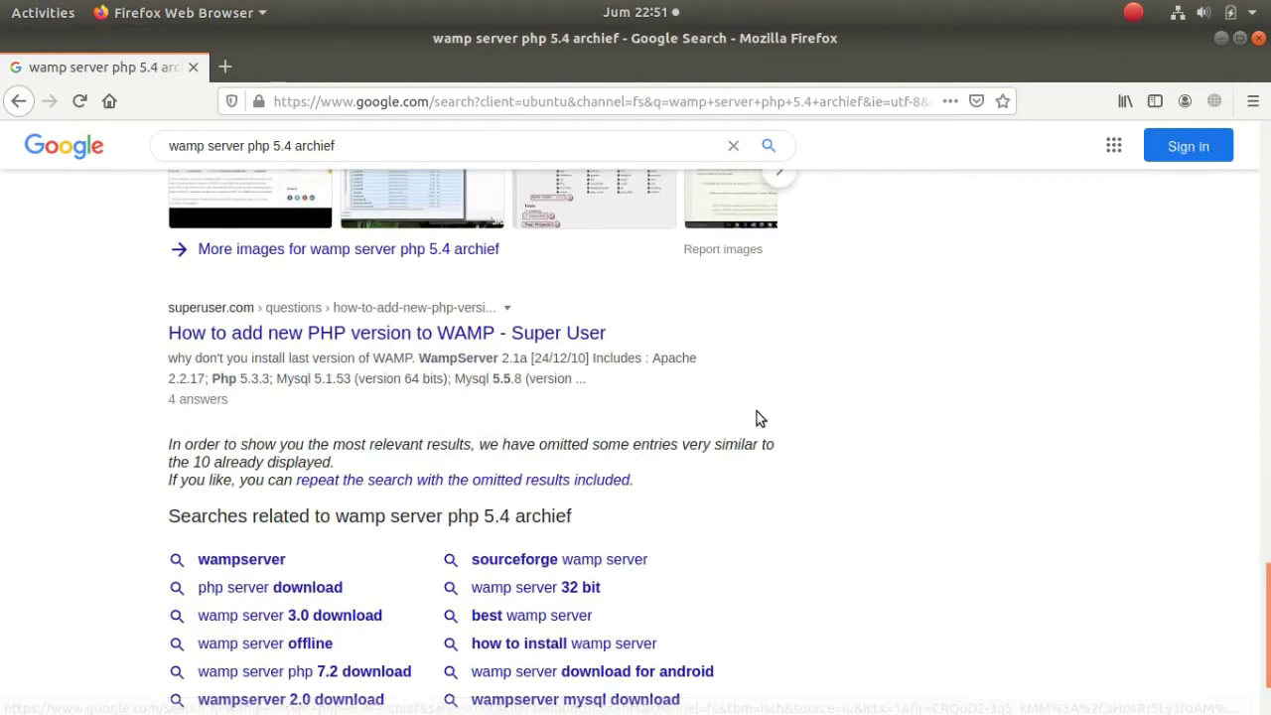
scroll(757, 417, up, 5)
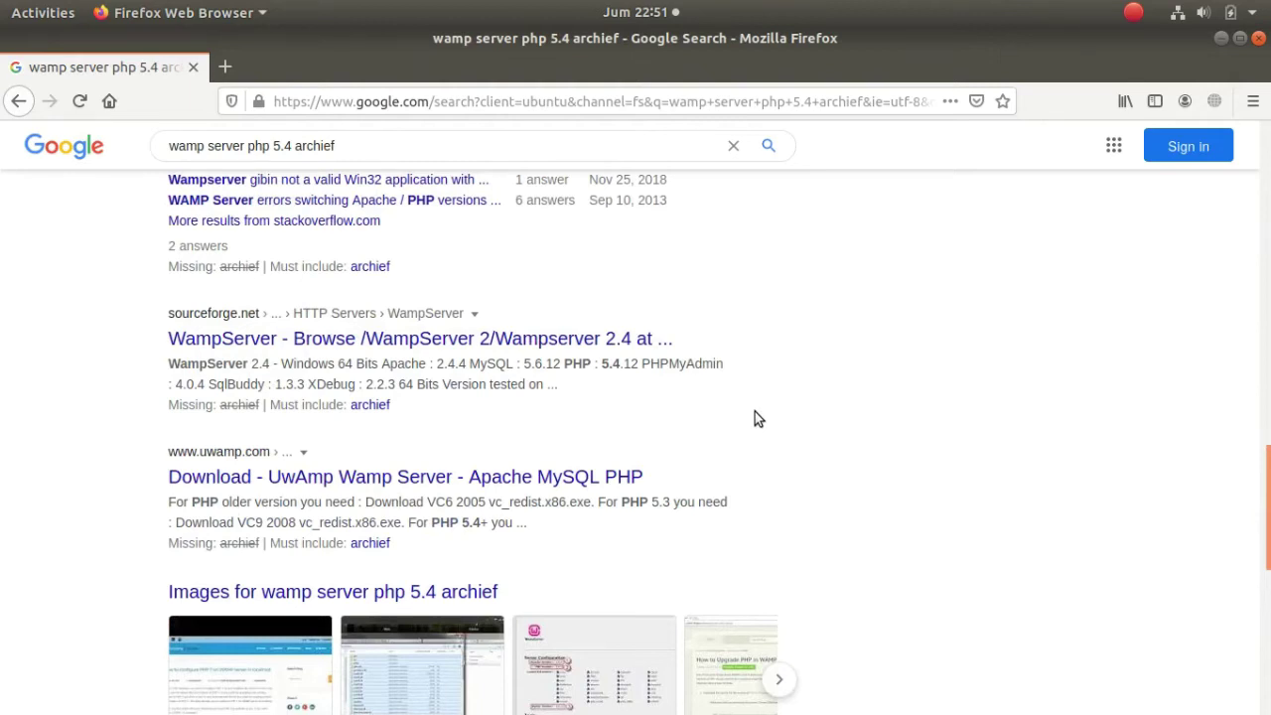
click(646, 338)
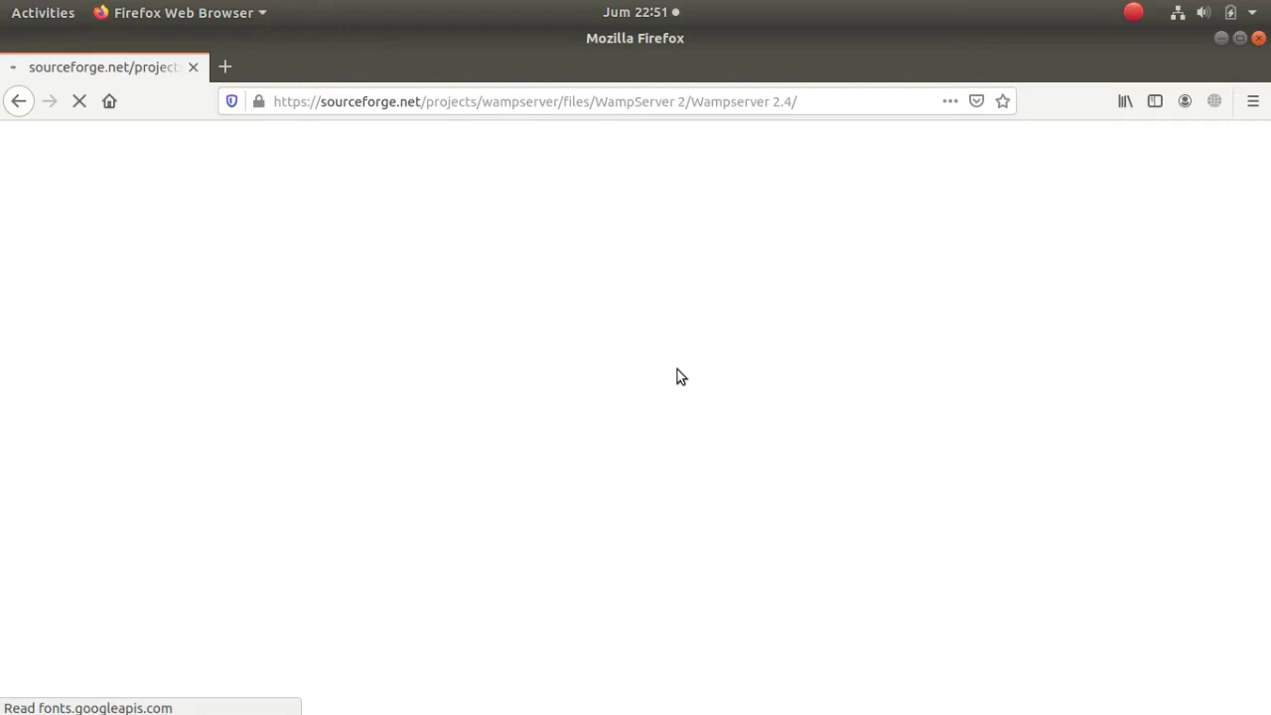
Step: Examine the component versions listed for WampServer 2.4 on Windows 32 Bits
drag(20, 426, 245, 603)
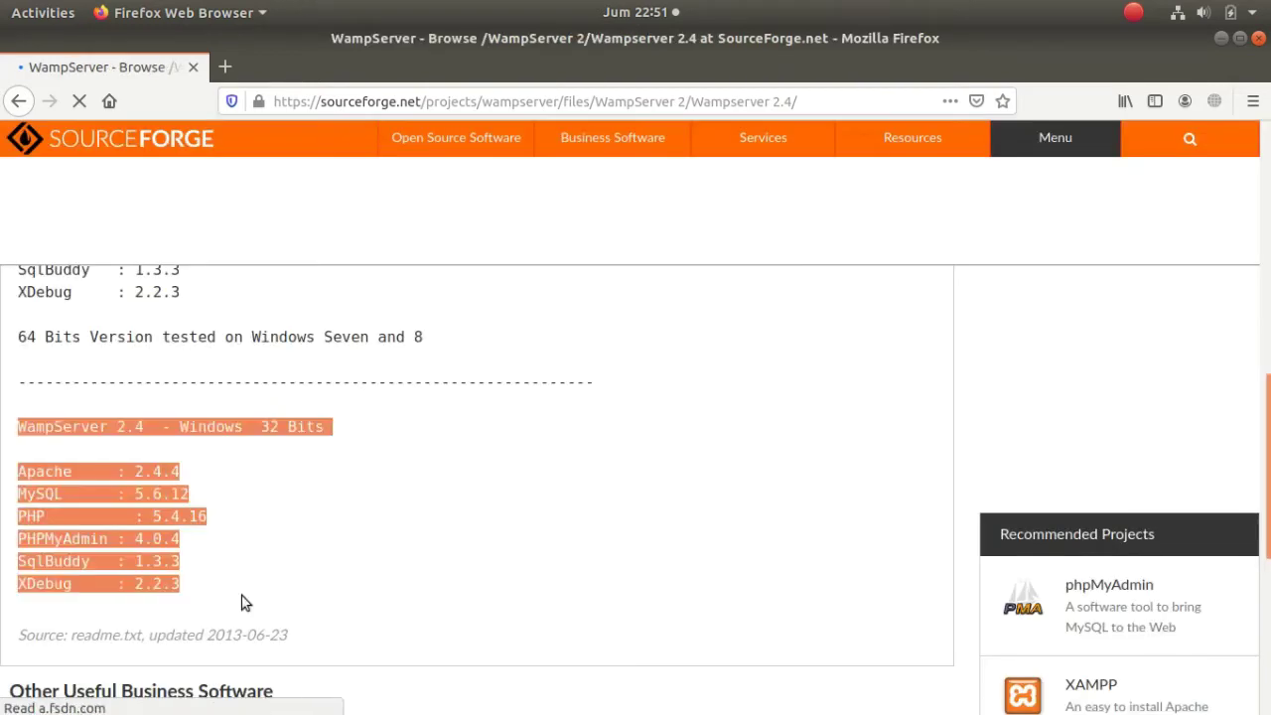
click(307, 434)
scroll(307, 434, up, 5)
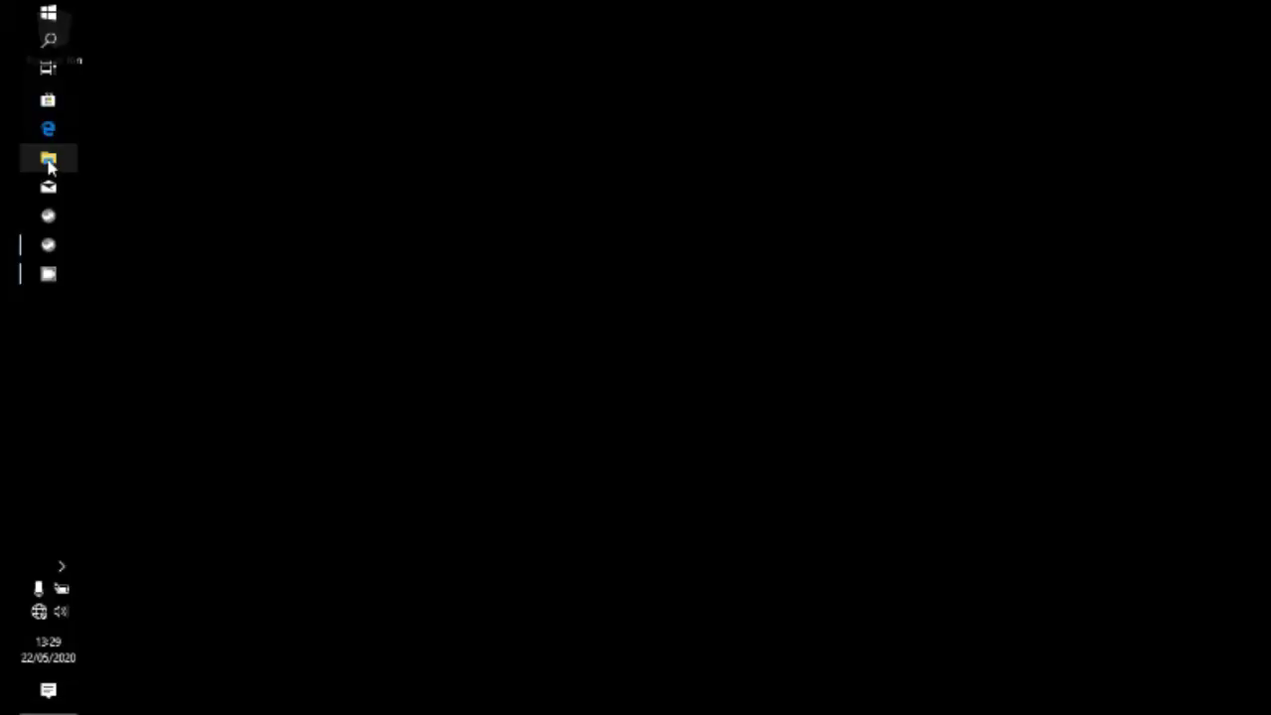
Step: Open the Downloads folder on the DATA (D:) drive in File Explorer
click(48, 161)
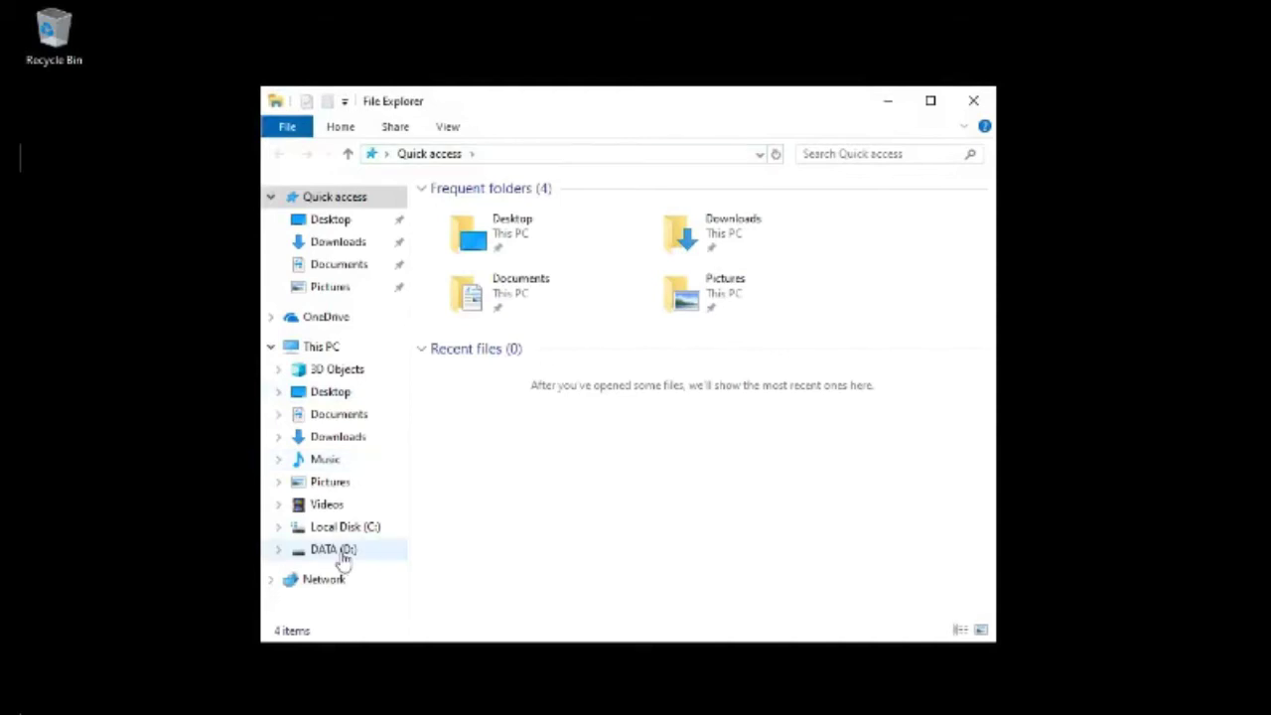
click(343, 556)
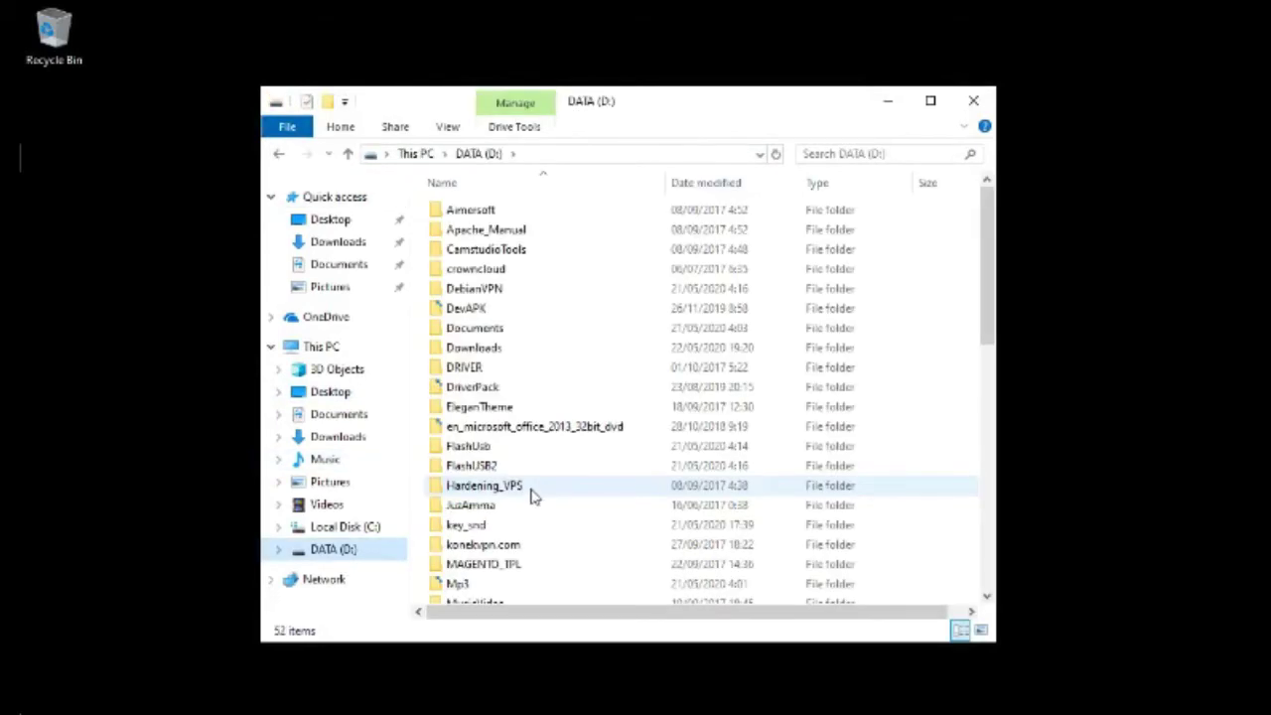
double_click(497, 349)
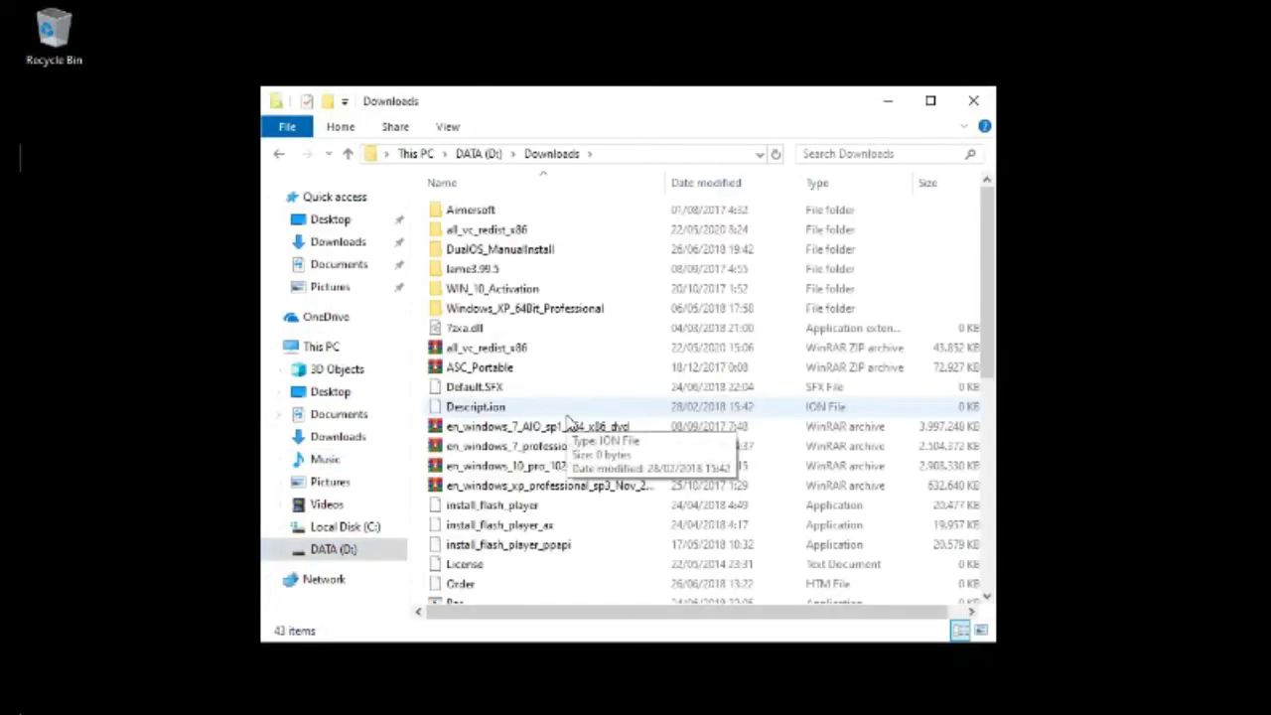
Step: Run the Wampserver2.4-x86 installer and close the folder window
scroll(569, 424, down, 5)
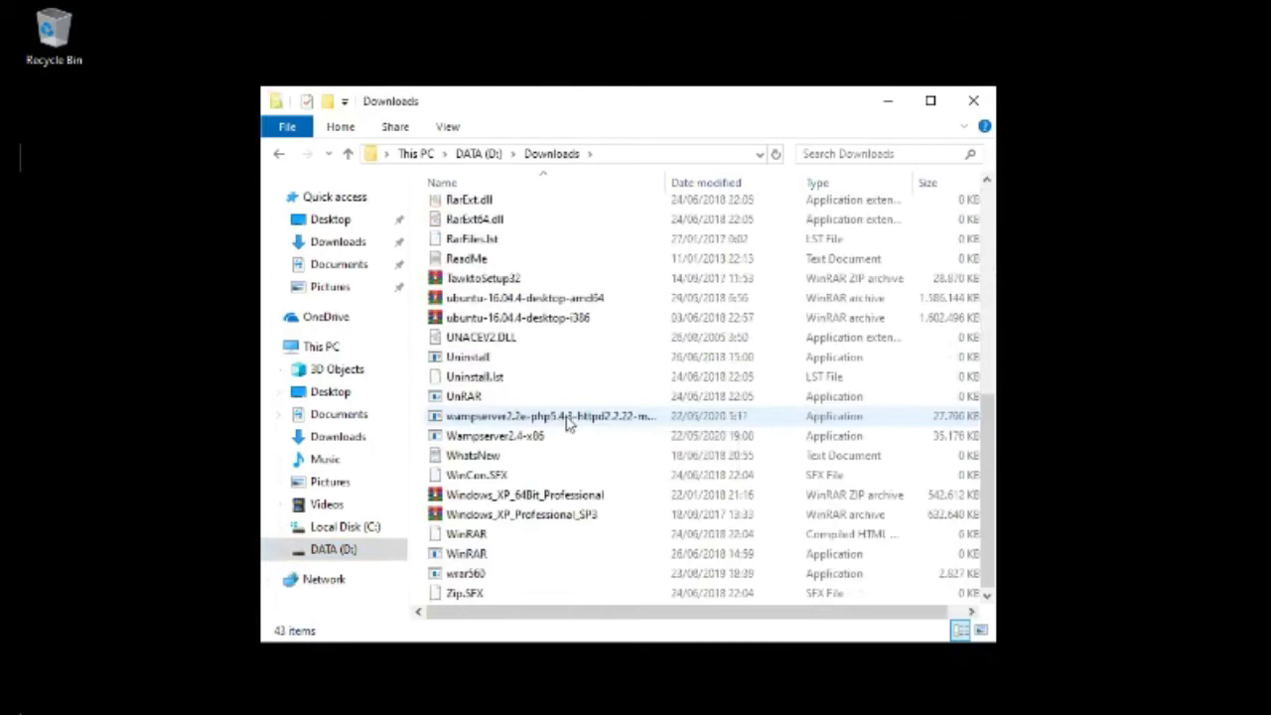
scroll(533, 452, up, 1)
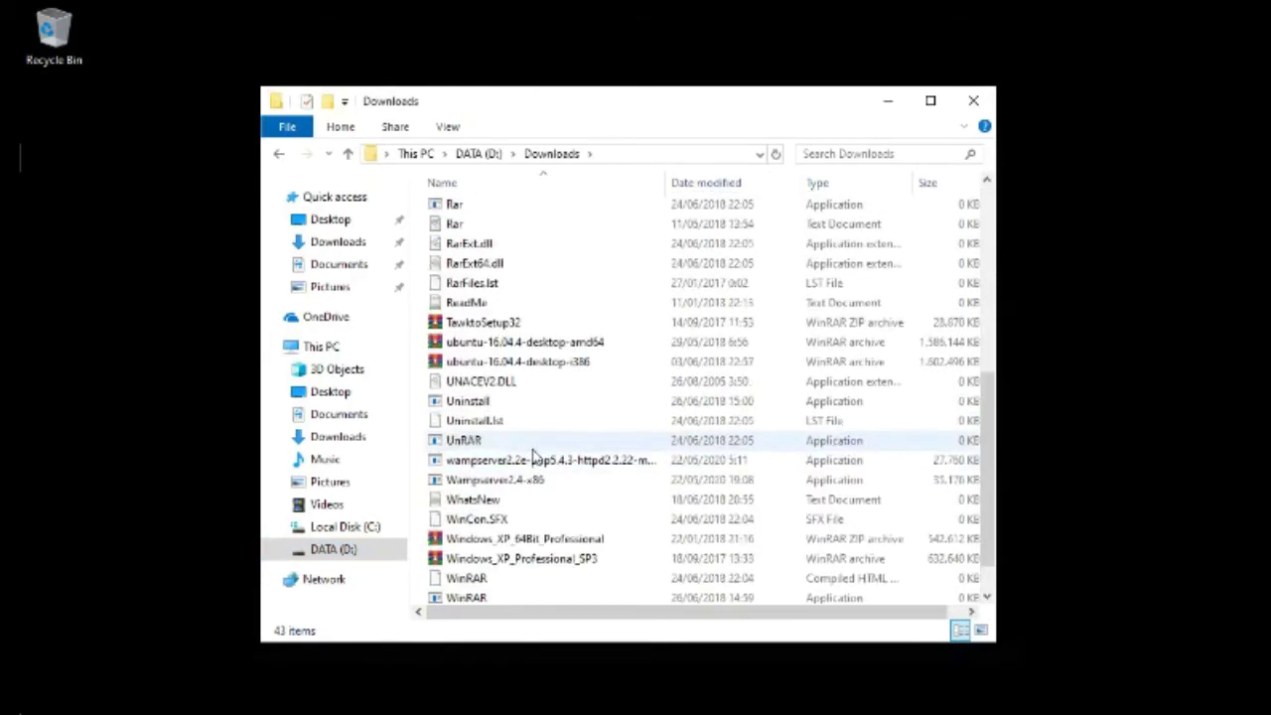
scroll(533, 455, down, 1)
click(516, 440)
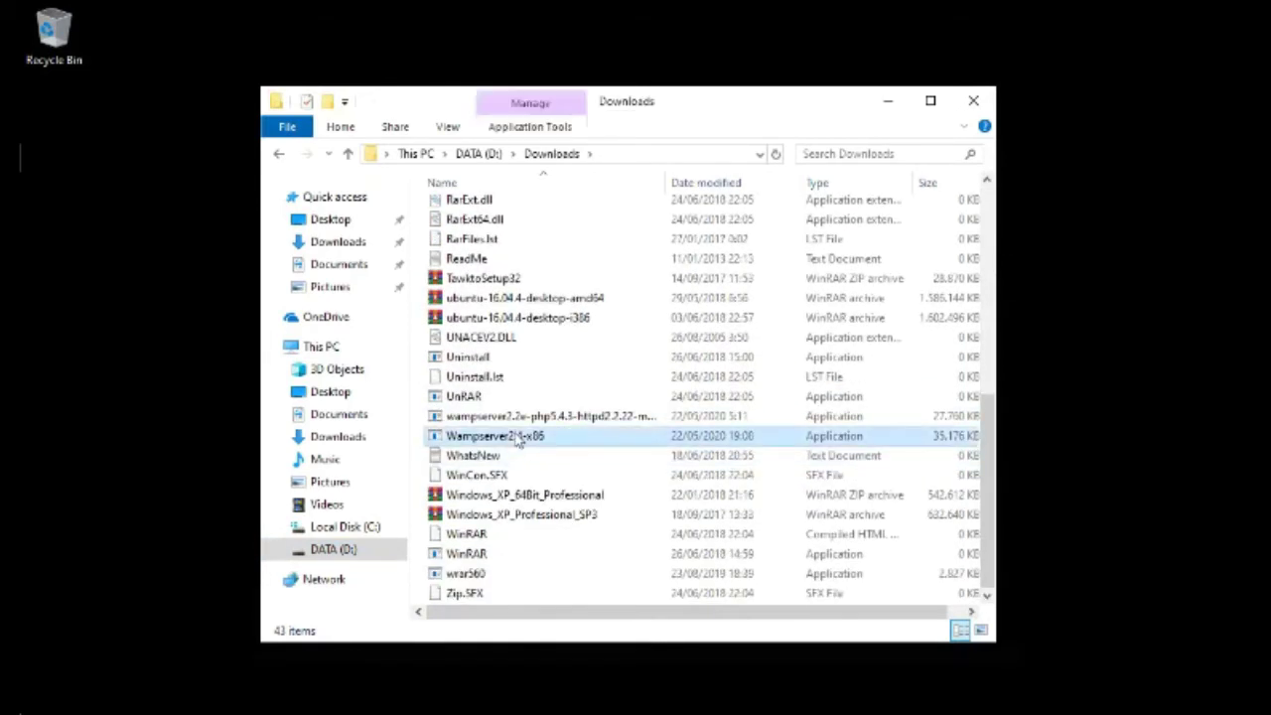
double_click(516, 440)
click(975, 101)
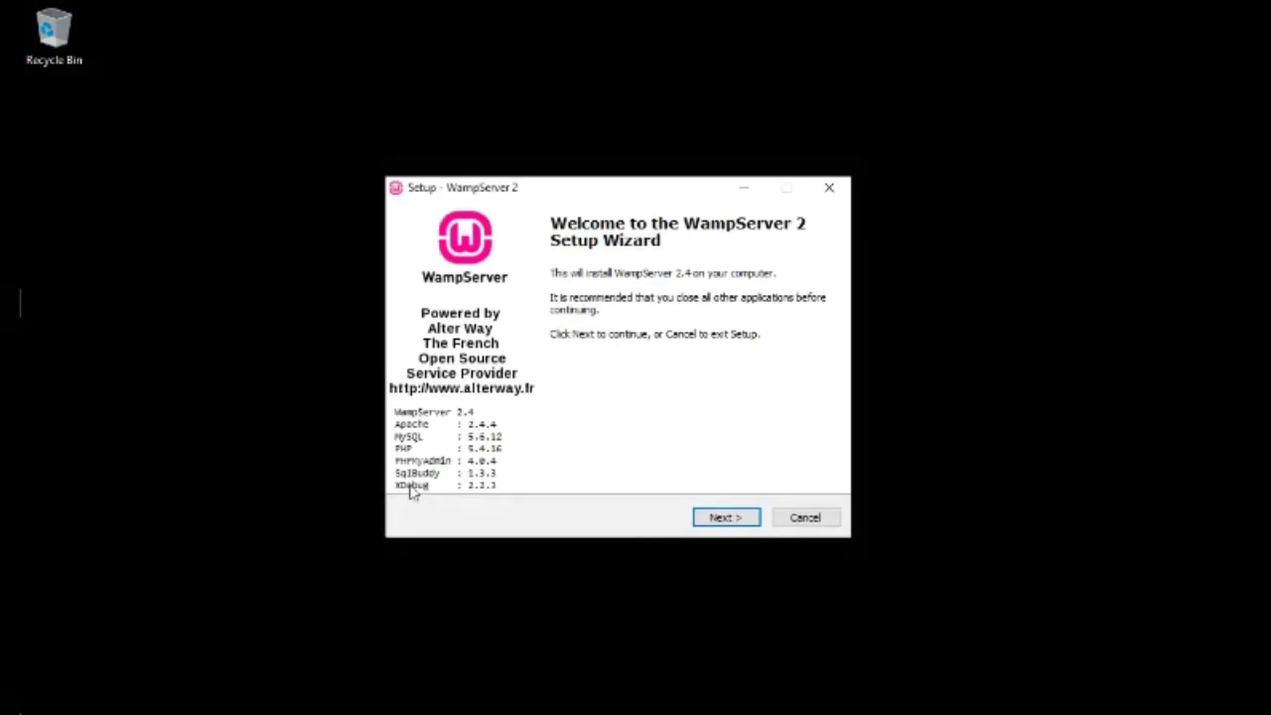
Step: Accept the WampServer 2 license agreement and keep c:\wamp as the installation folder
click(735, 518)
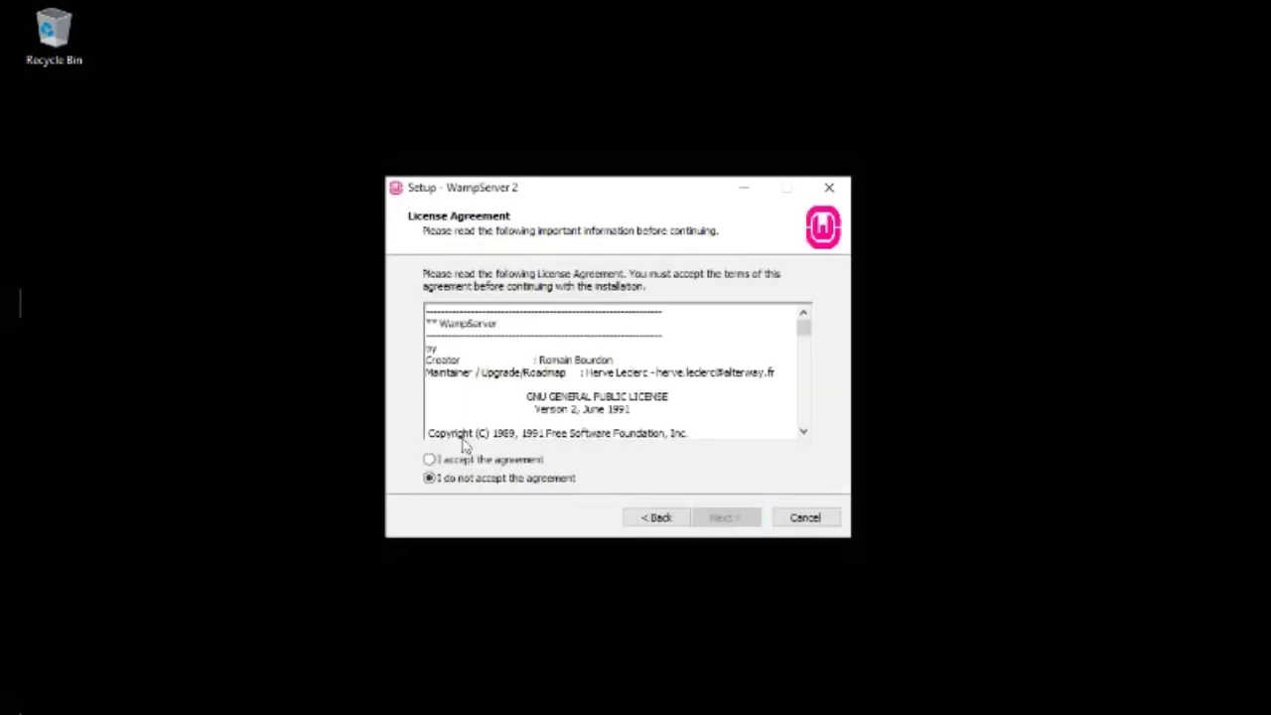
drag(805, 339, 805, 415)
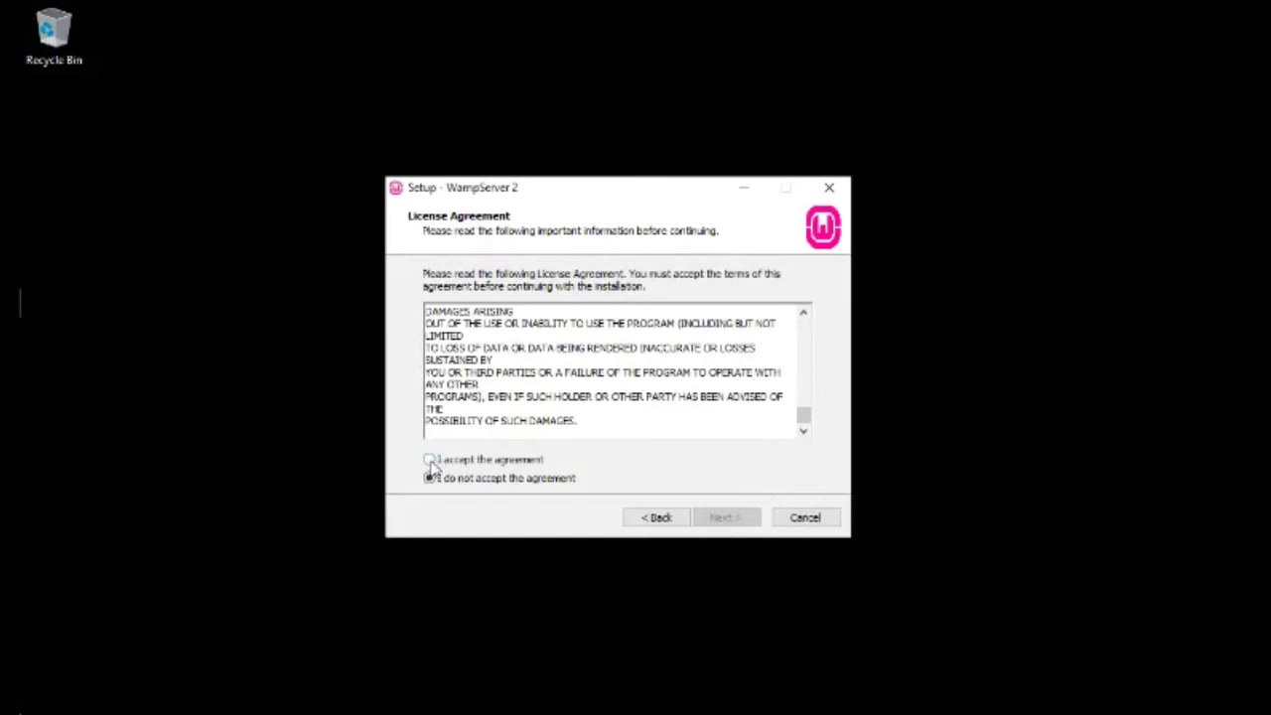
click(430, 460)
click(730, 518)
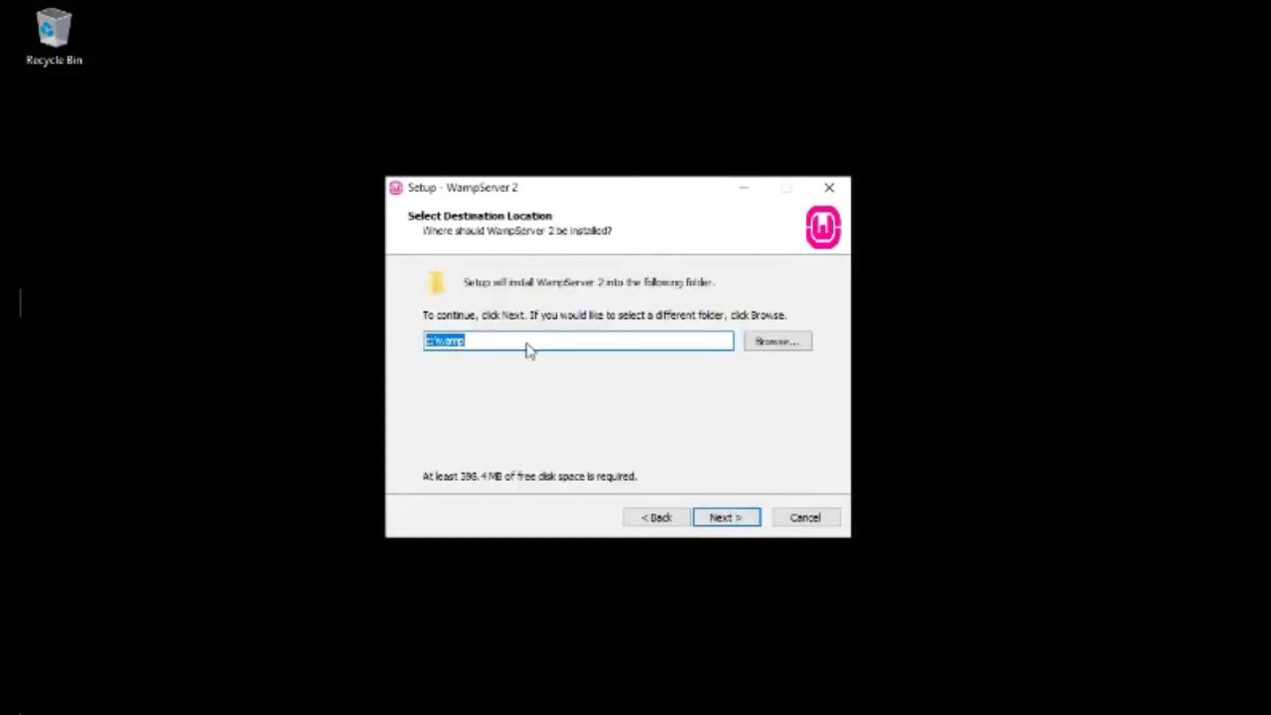
click(457, 341)
click(741, 518)
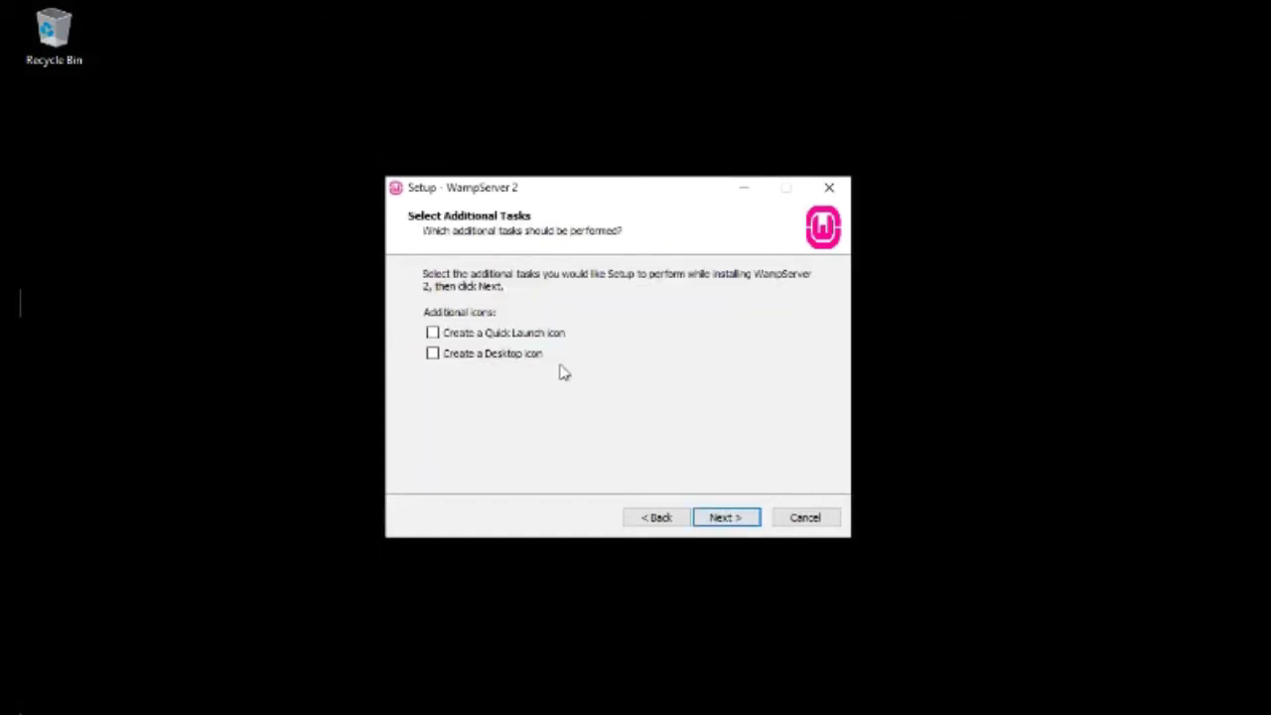
Step: Enable the creation of a desktop icon and start the WampServer 2 installation
click(434, 354)
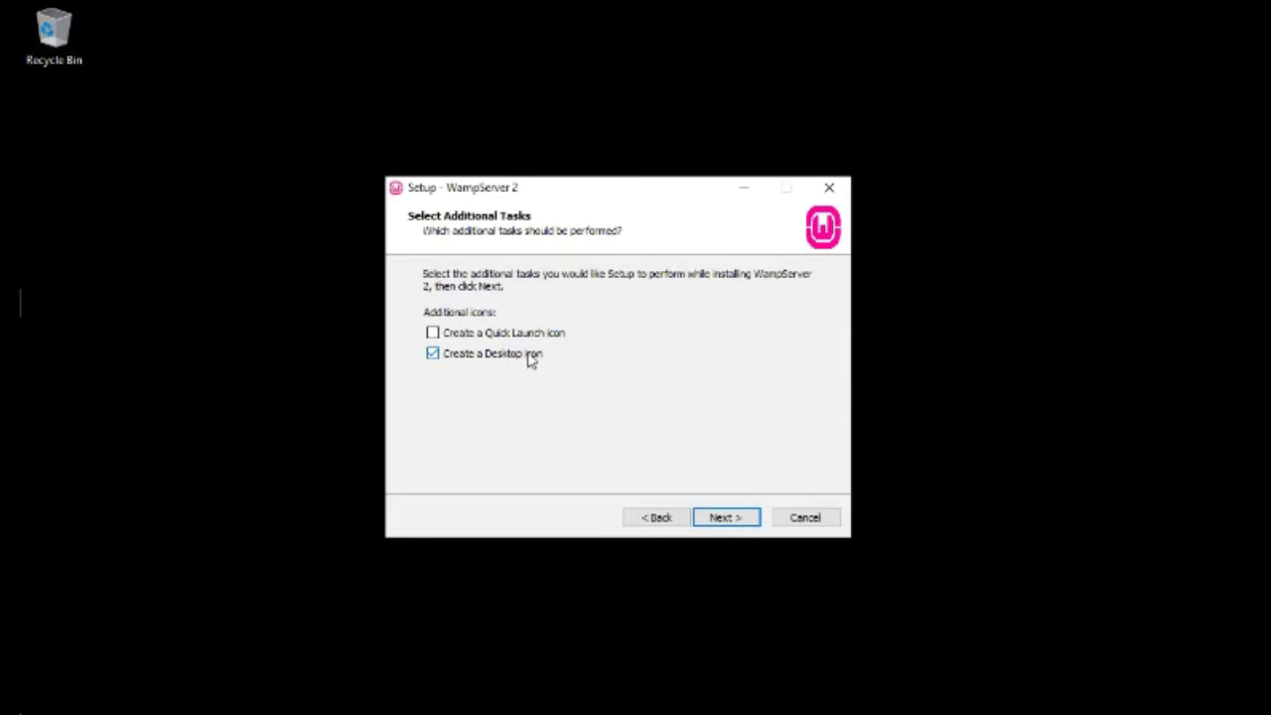
click(744, 520)
click(726, 517)
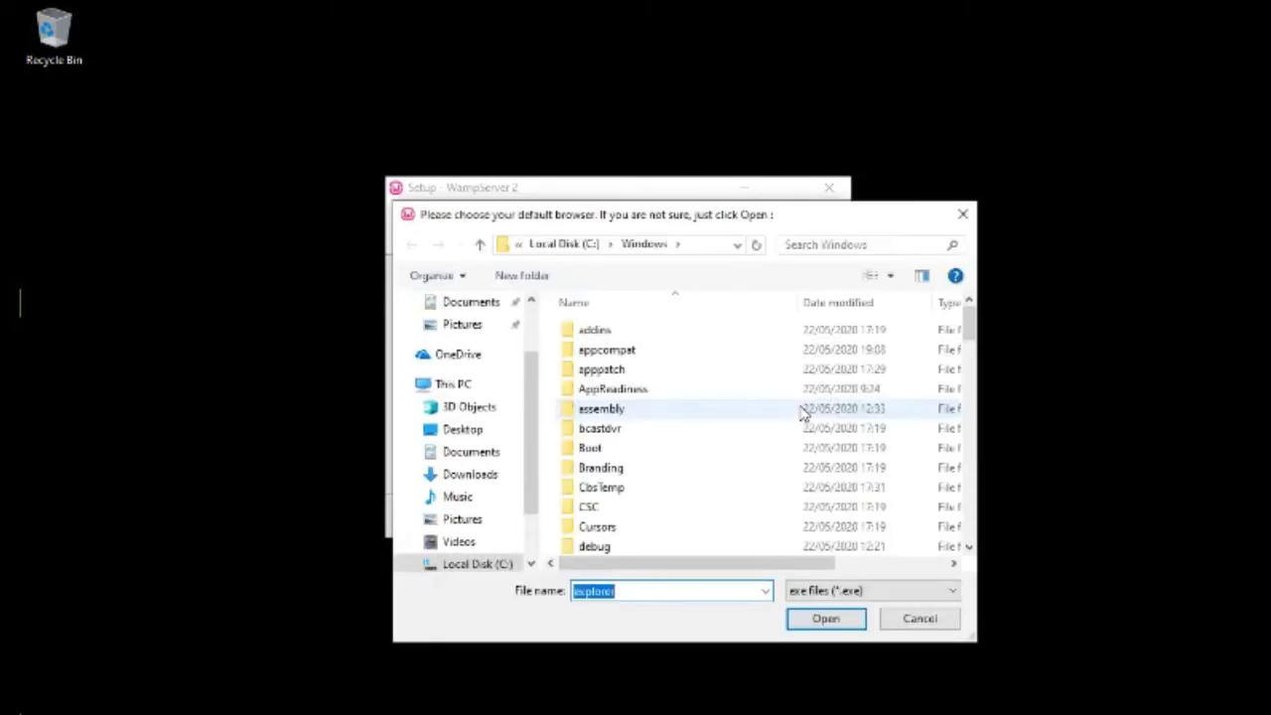
Step: Choose FirefoxPortable from the Portable\PortableApps\FirefoxPortable folder on DATA (D:) as WampServer's default browser
scroll(491, 506, down, 1)
click(465, 512)
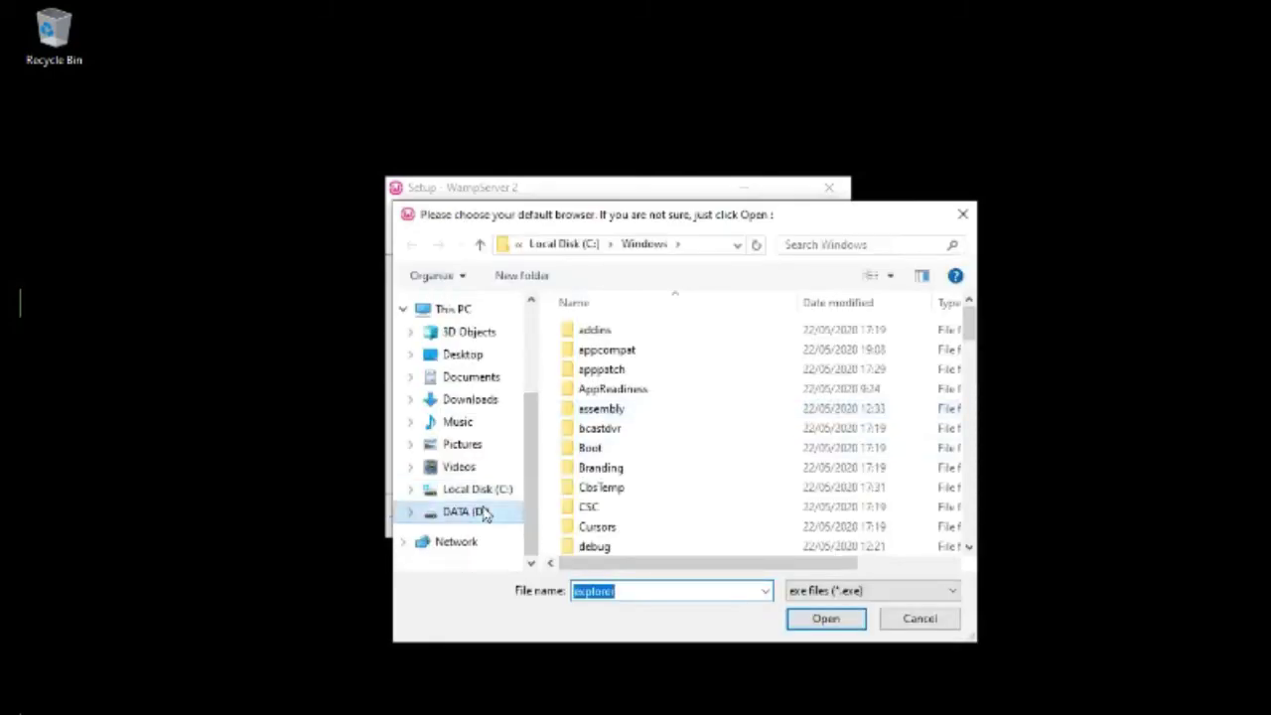
scroll(606, 448, down, 4)
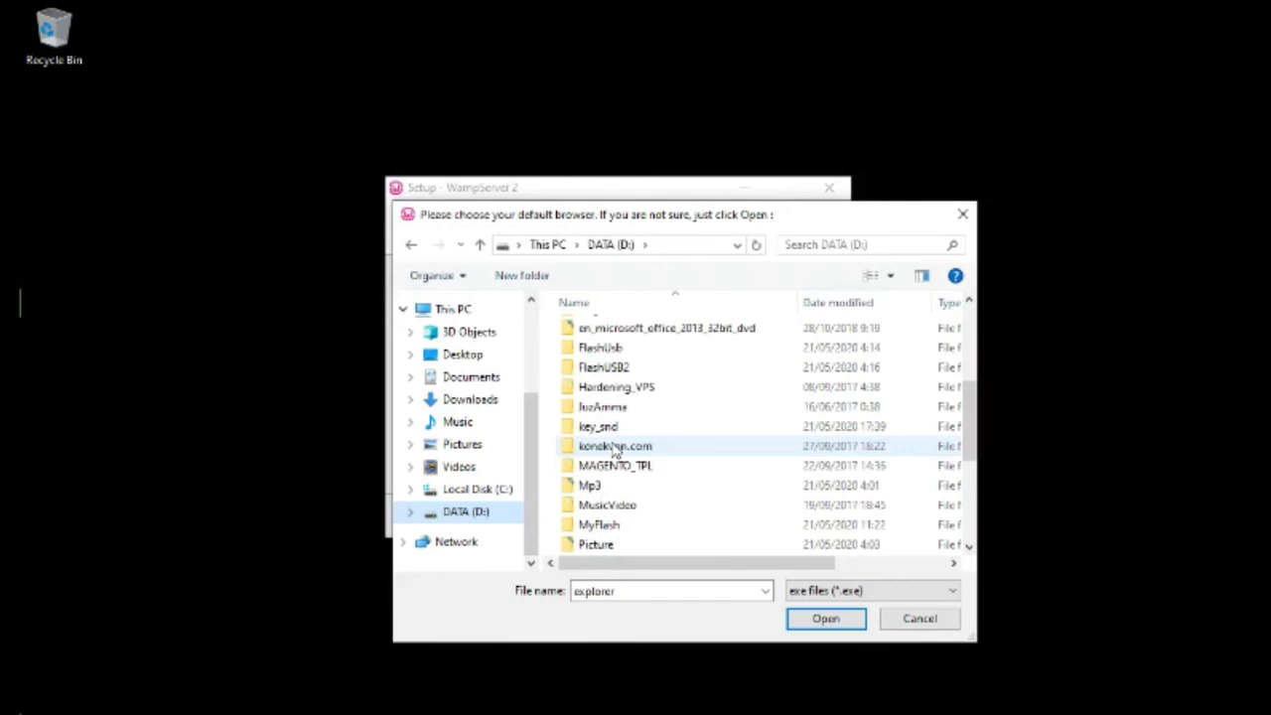
scroll(616, 449, down, 2)
double_click(610, 446)
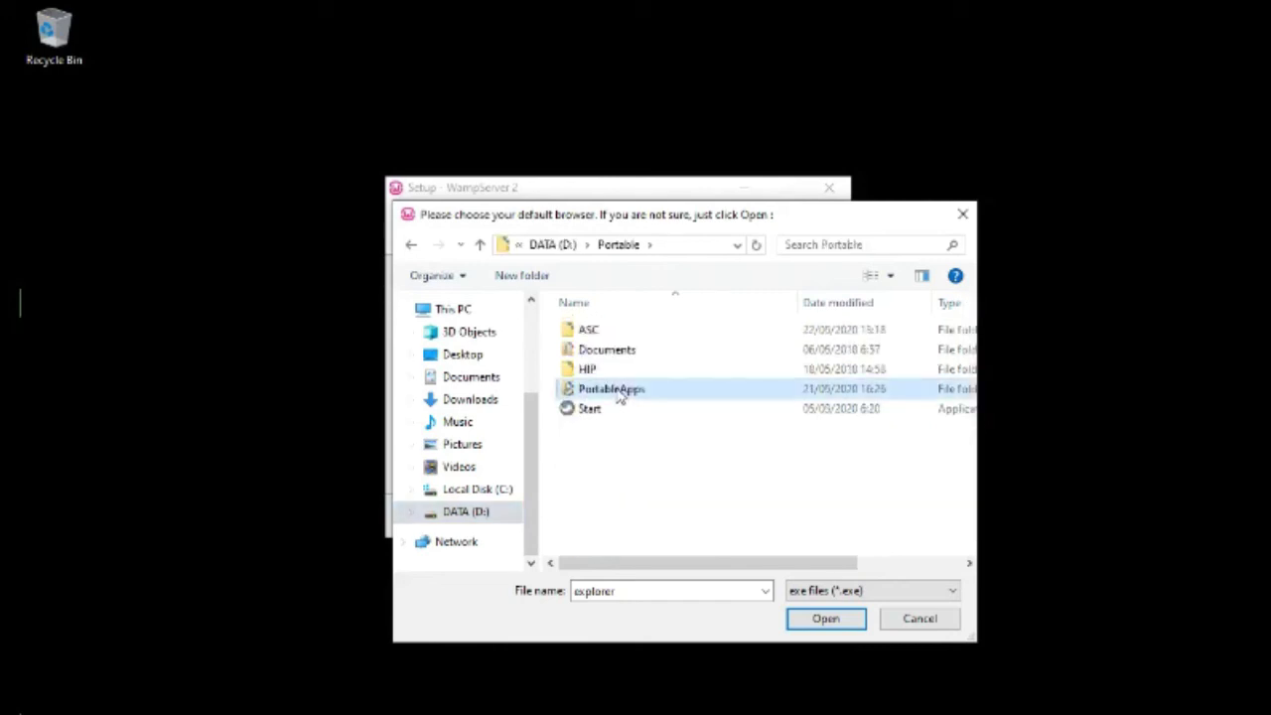
double_click(610, 389)
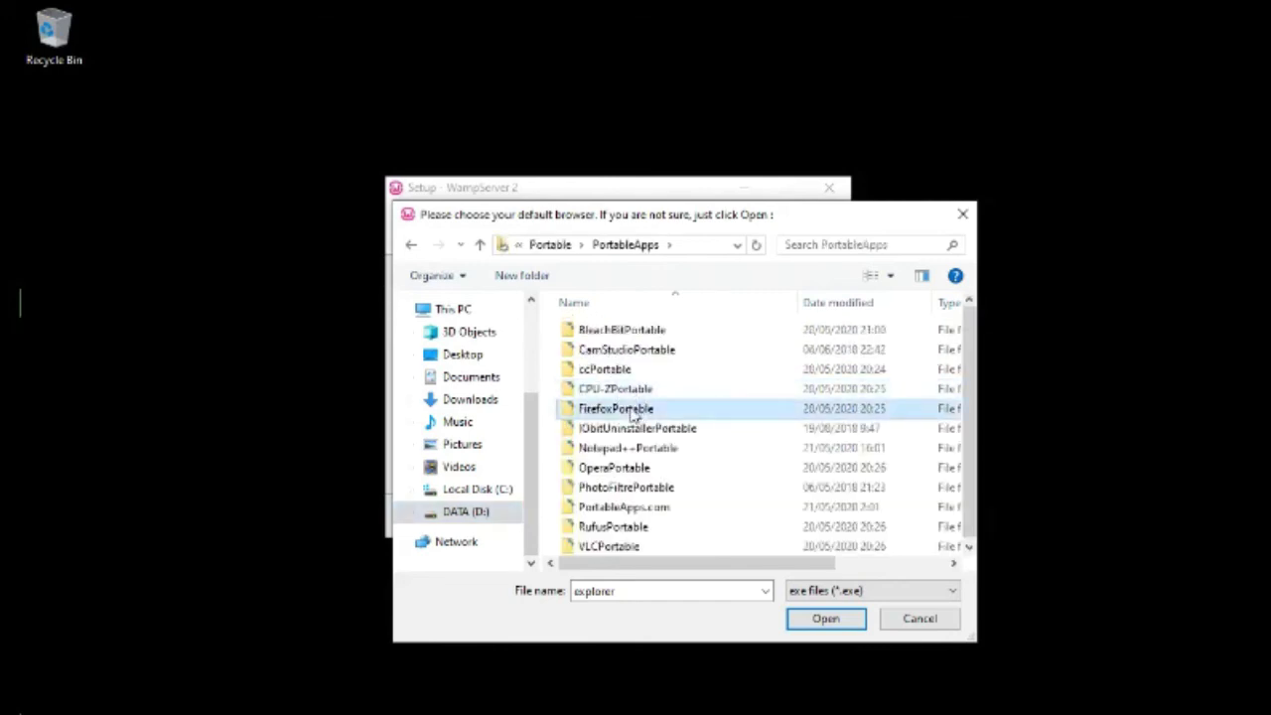
double_click(631, 415)
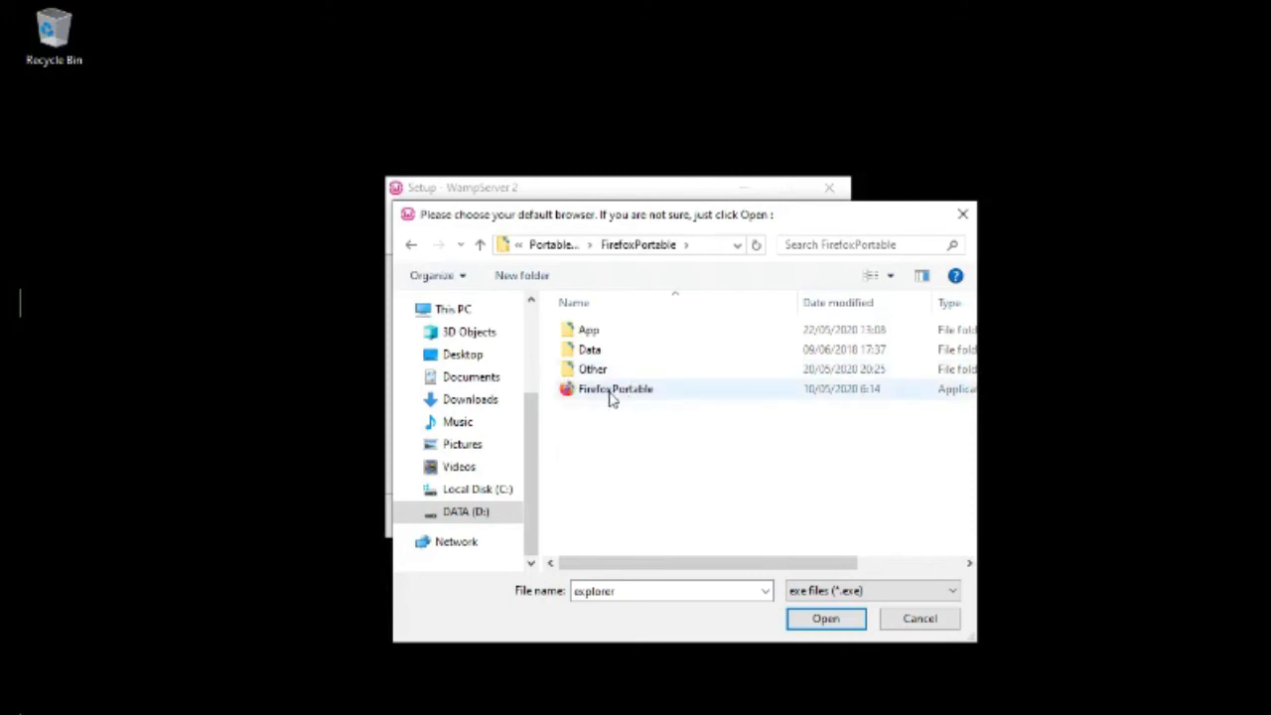
click(610, 392)
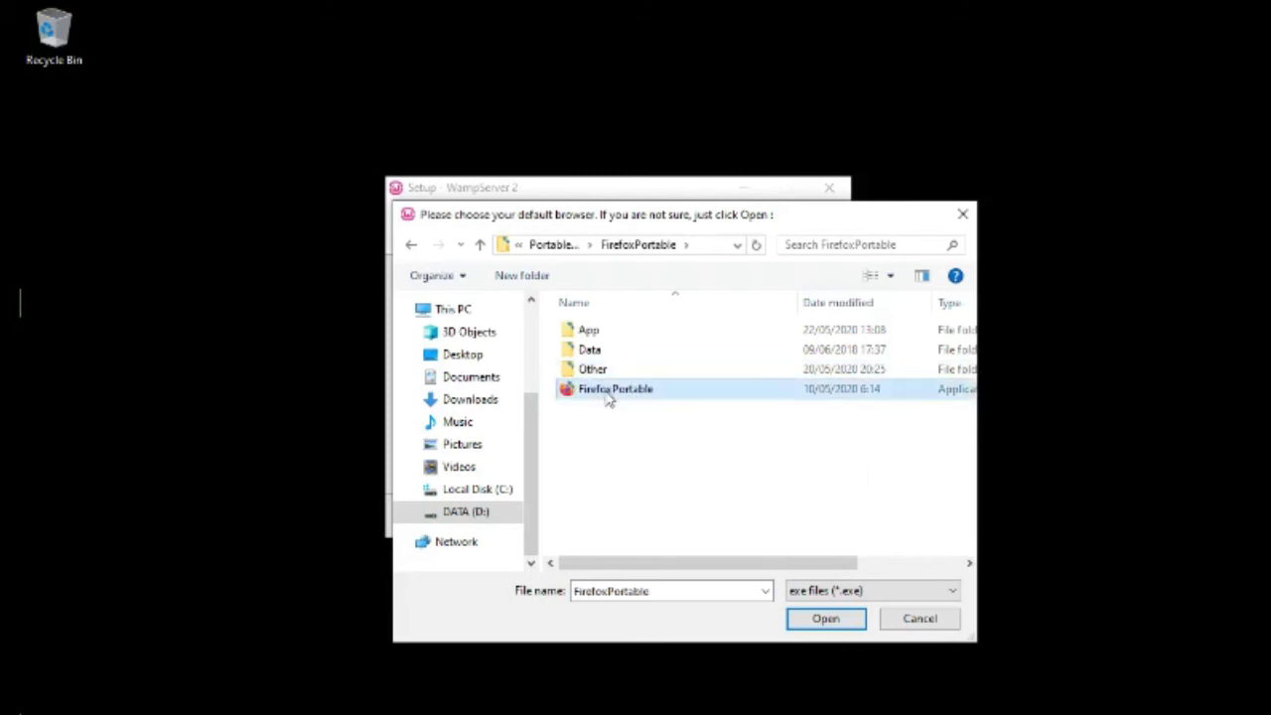
click(828, 619)
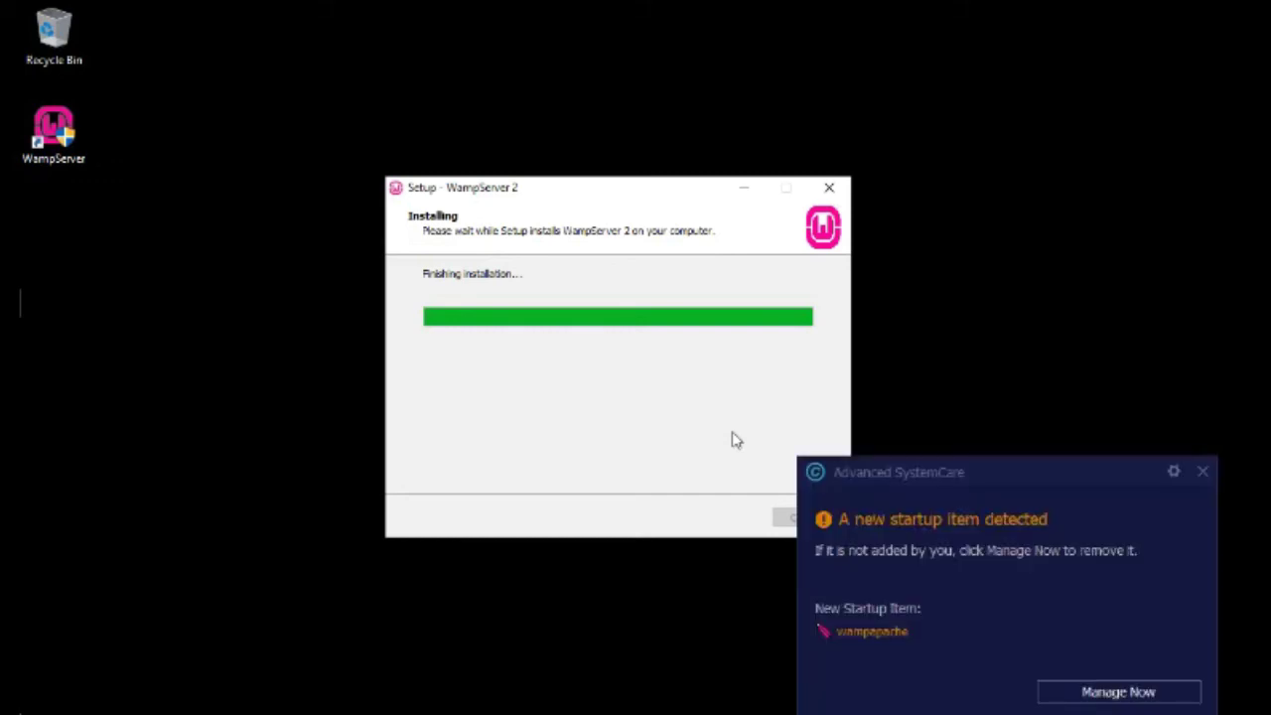
Step: Allow Apache HTTP Server to communicate on public networks through Windows Defender Firewall
click(750, 517)
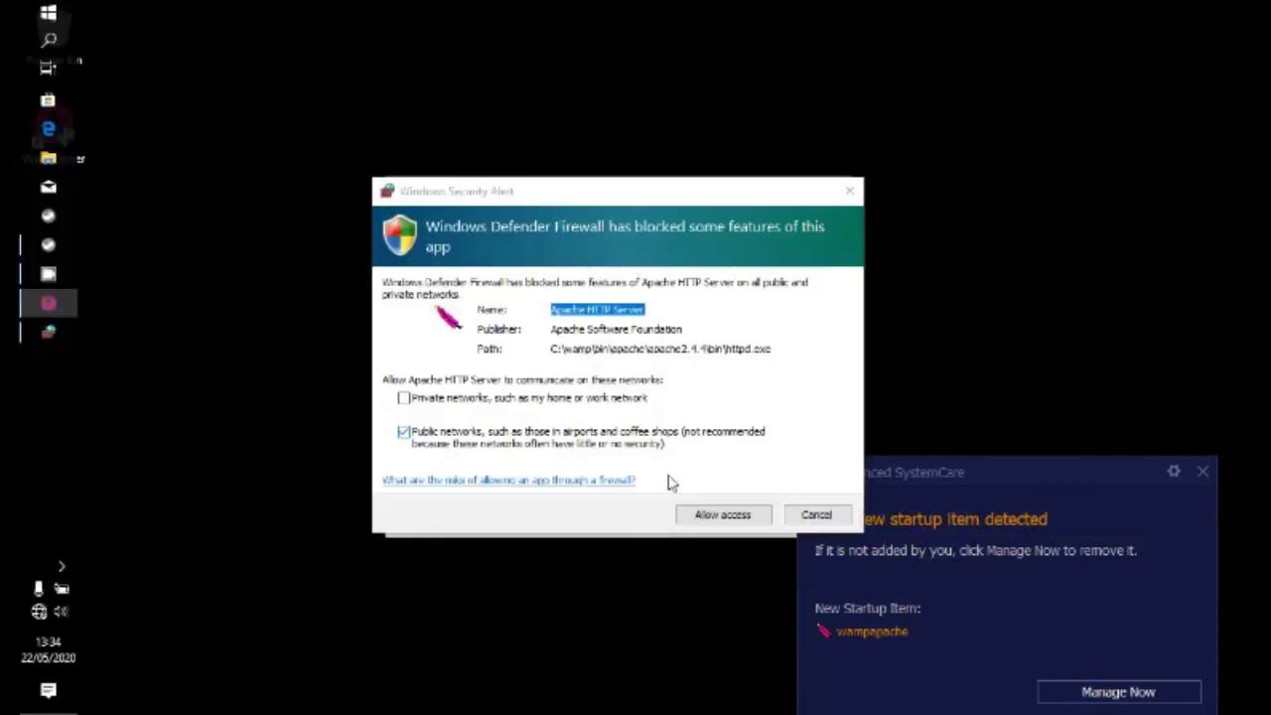
click(738, 516)
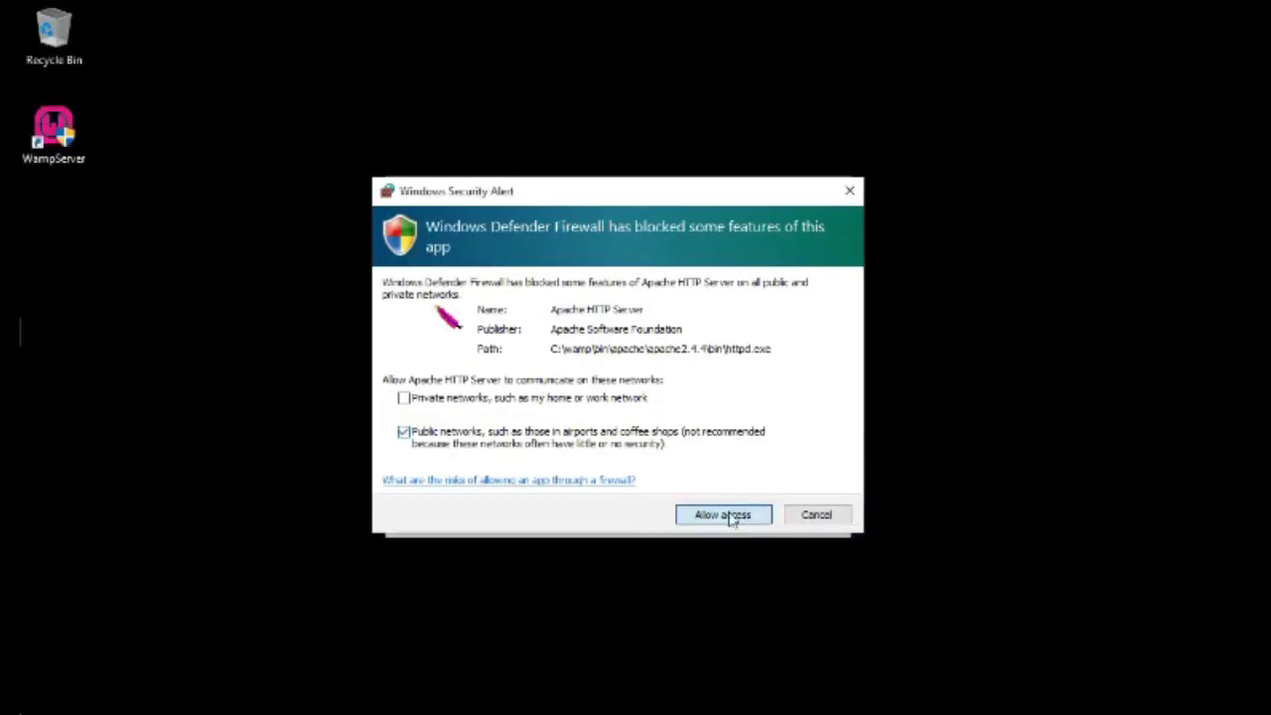
click(731, 517)
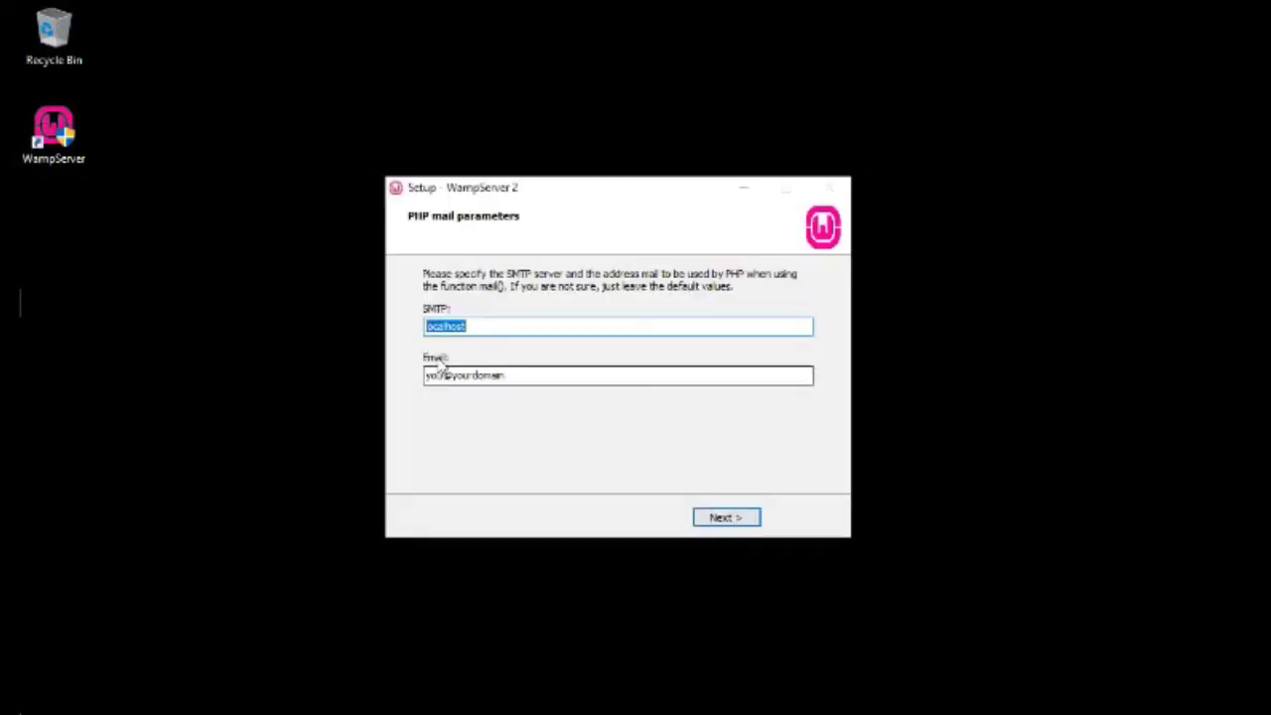
Step: Keep the default PHP mail parameters and finish the setup with WampServer 2 set to launch
click(730, 516)
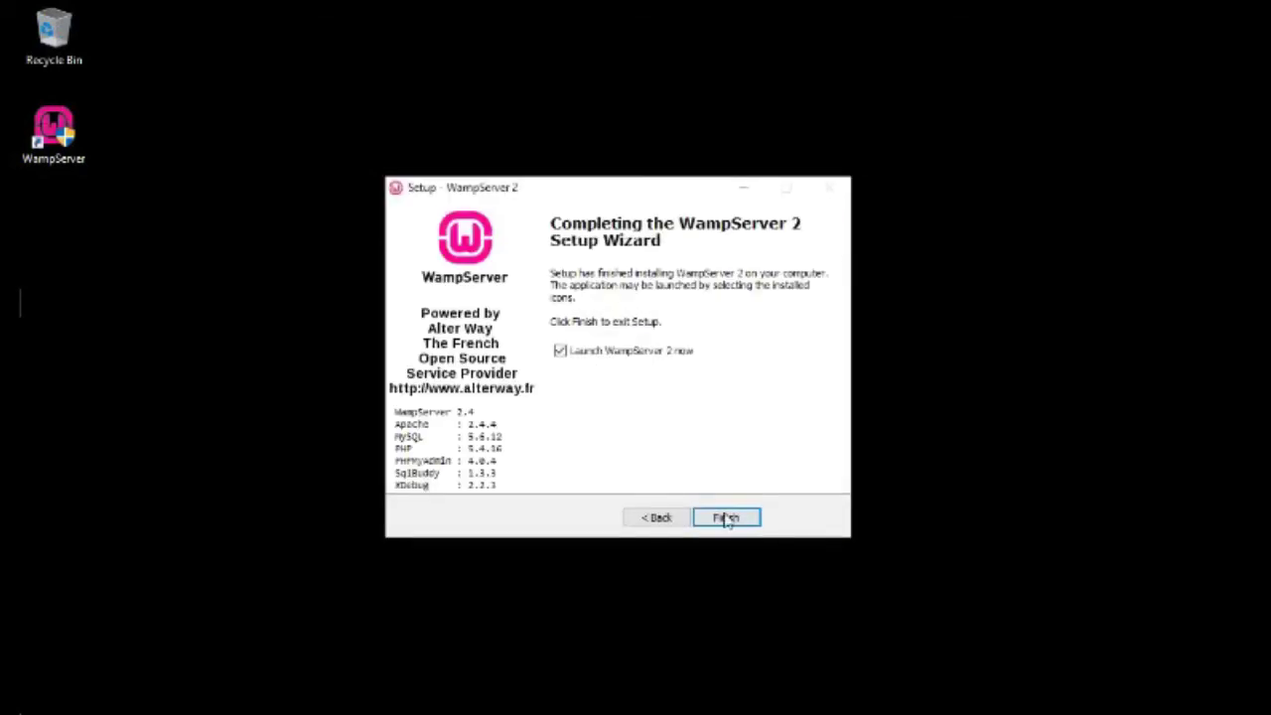
click(726, 516)
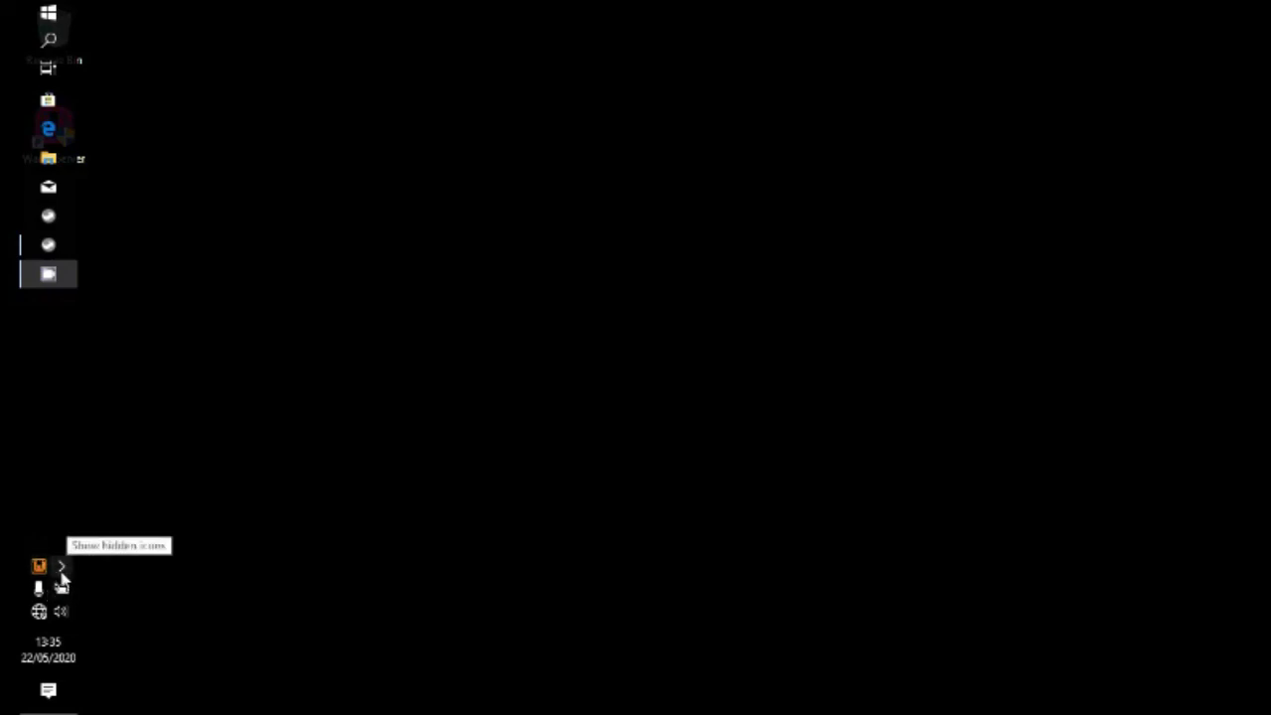
Step: Open the WampServer 2.4 menu from the hidden notification area icons
click(62, 569)
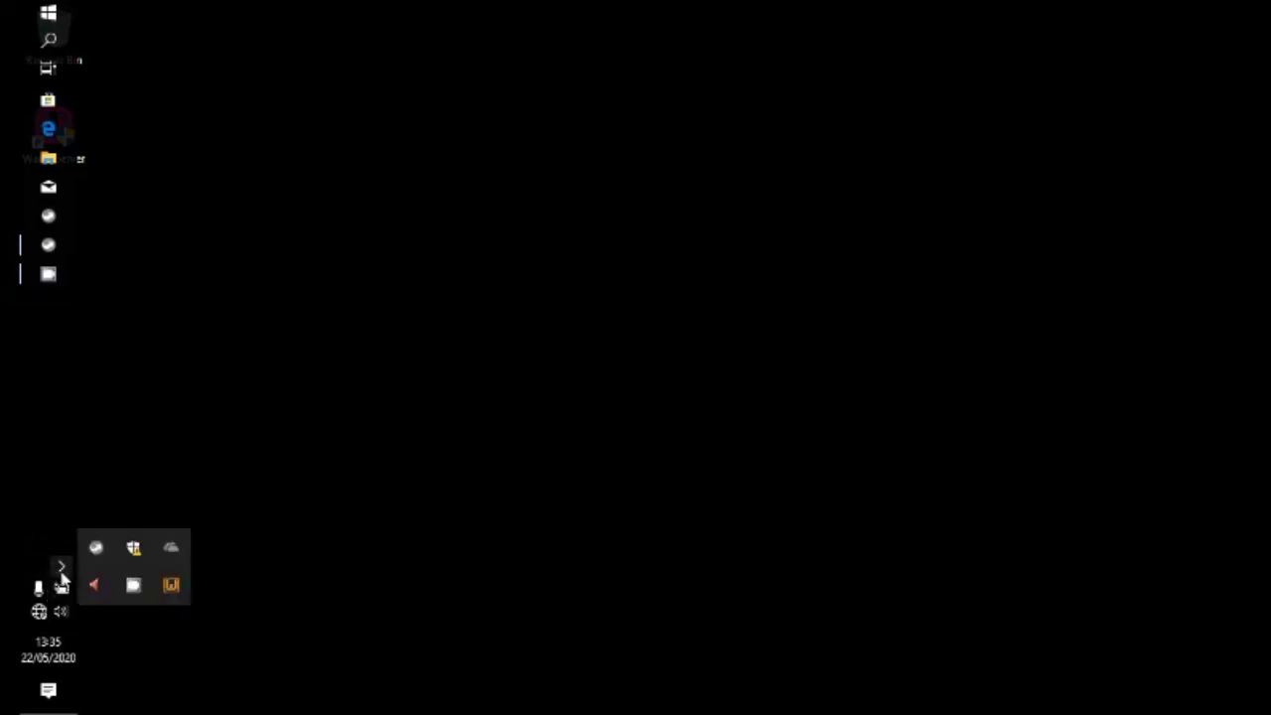
click(173, 592)
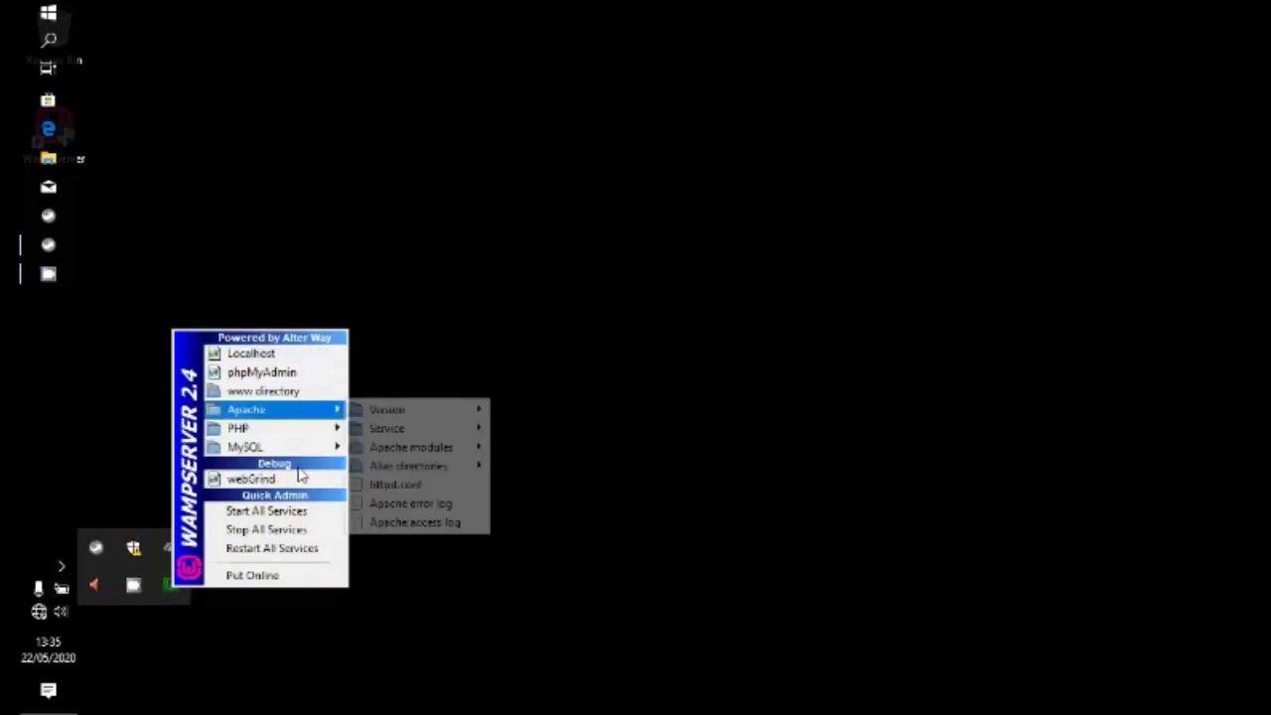